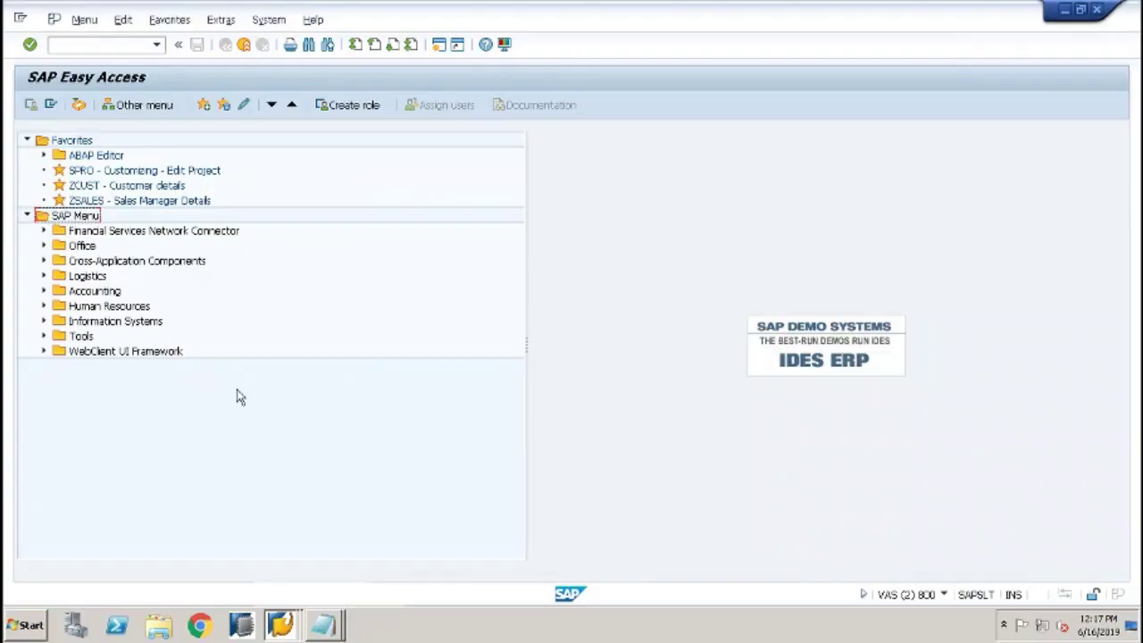
Open the stock overview and run it for material QS8X20
left_click(92, 43)
key("Return")
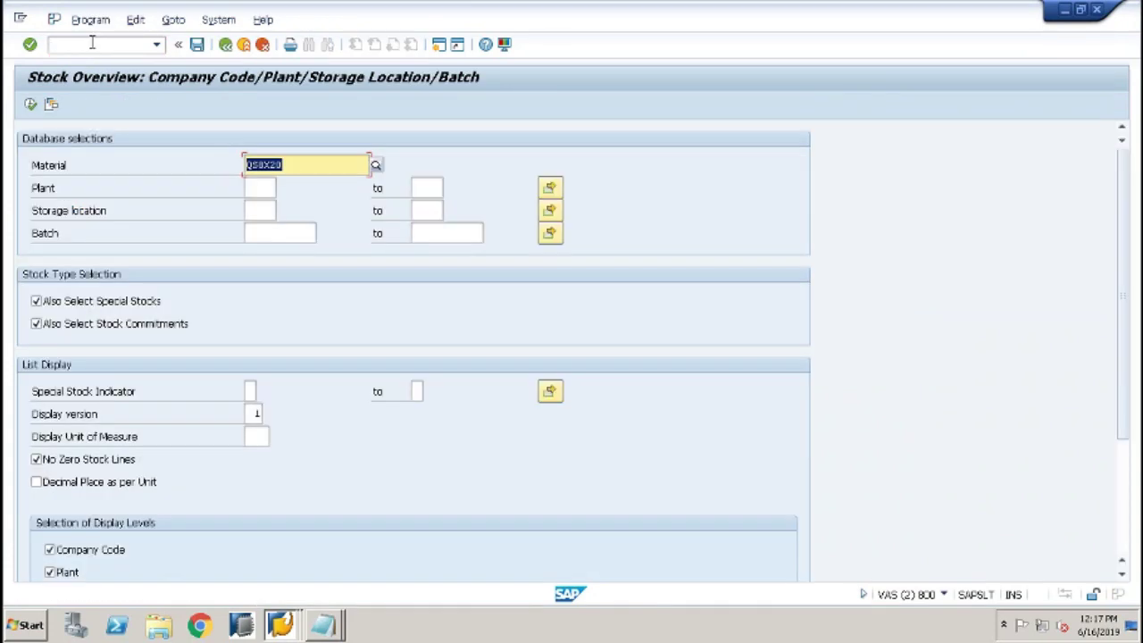
key("End")
key("F8")
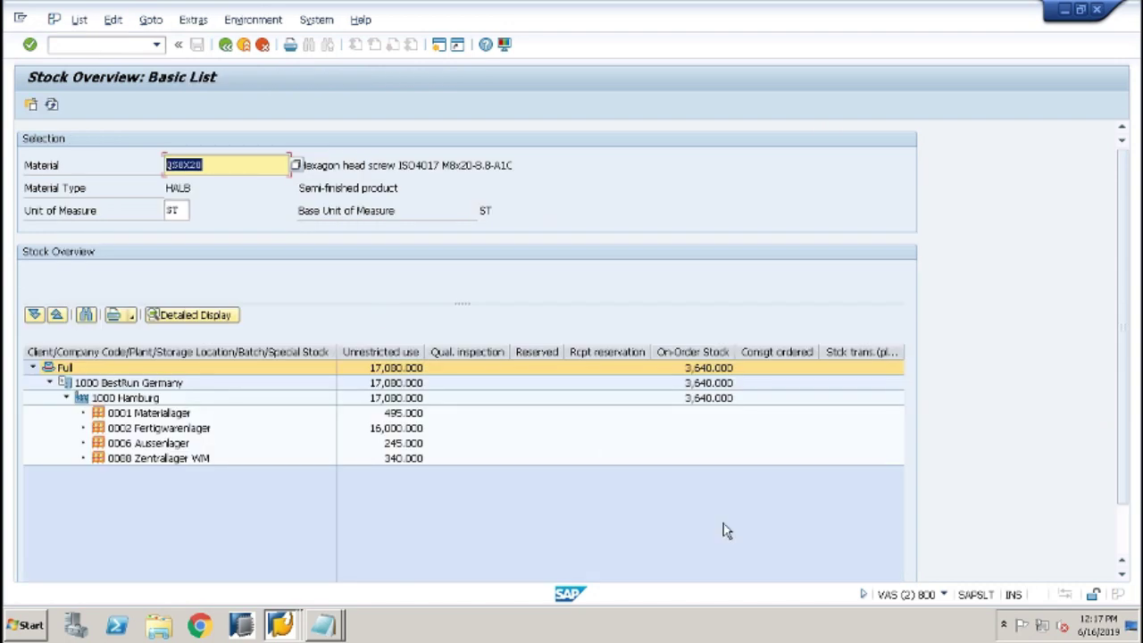
Examine the stock type columns of storage location 0002 Fertigwarenlager through to its blocked stock
left_click(391, 441)
left_click(380, 428)
key("Right")
key("Right")
key("Right")
key("Right")
key("Right")
key("Right")
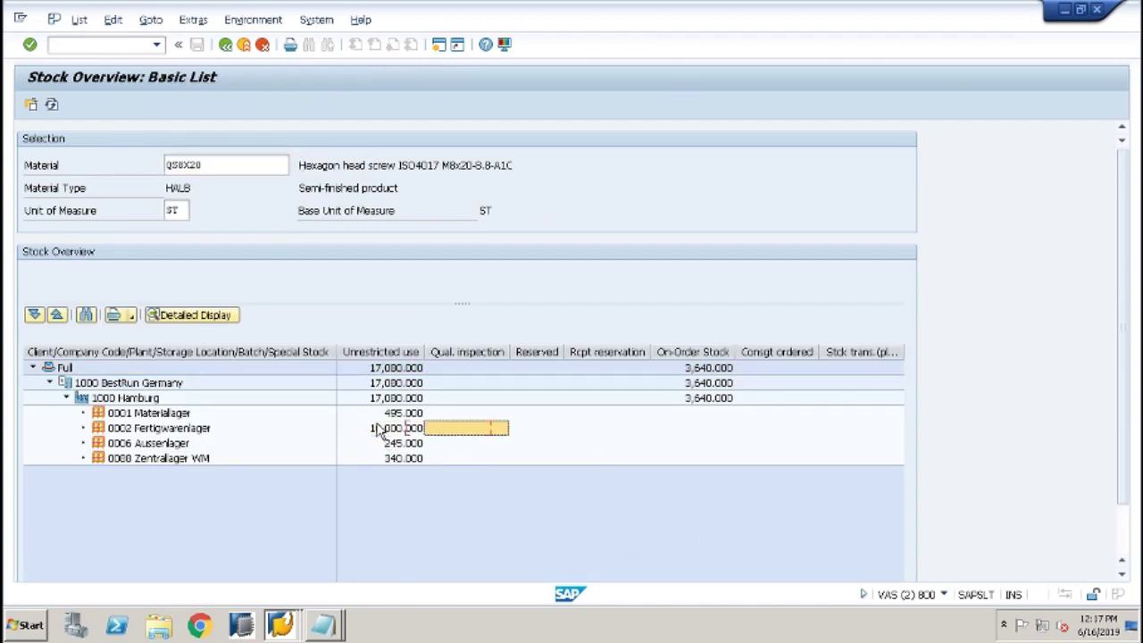
key("Right")
key("Right")
key("Right")
key("Right")
key("Right")
key("Right")
key("Right")
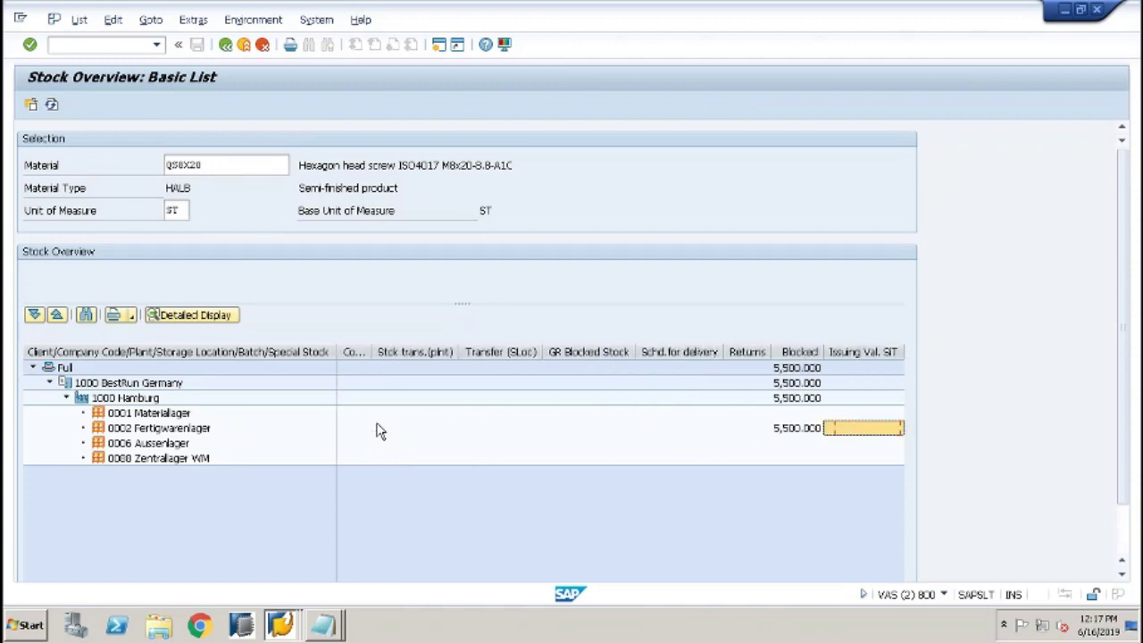
right_click(725, 430)
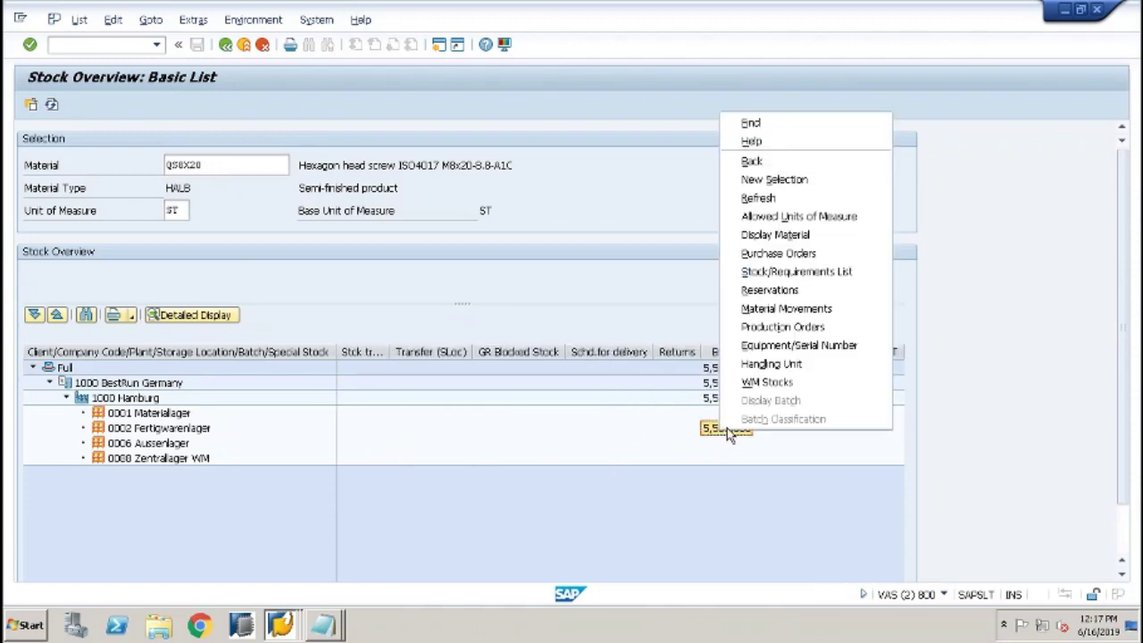
left_click(760, 312)
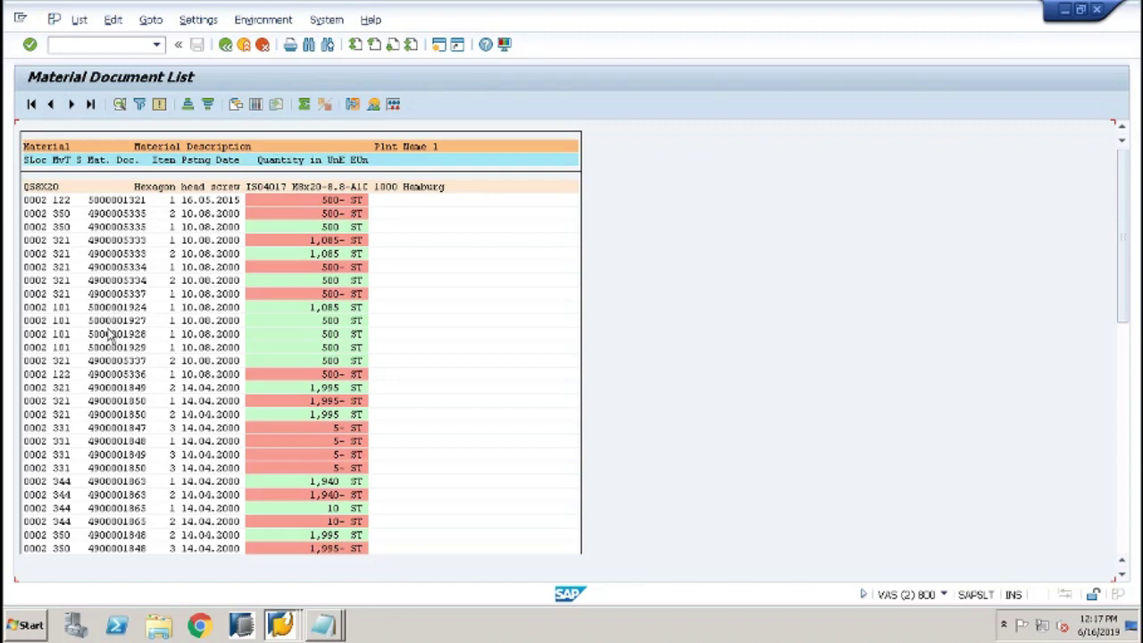
left_click(95, 348)
double_click(96, 348)
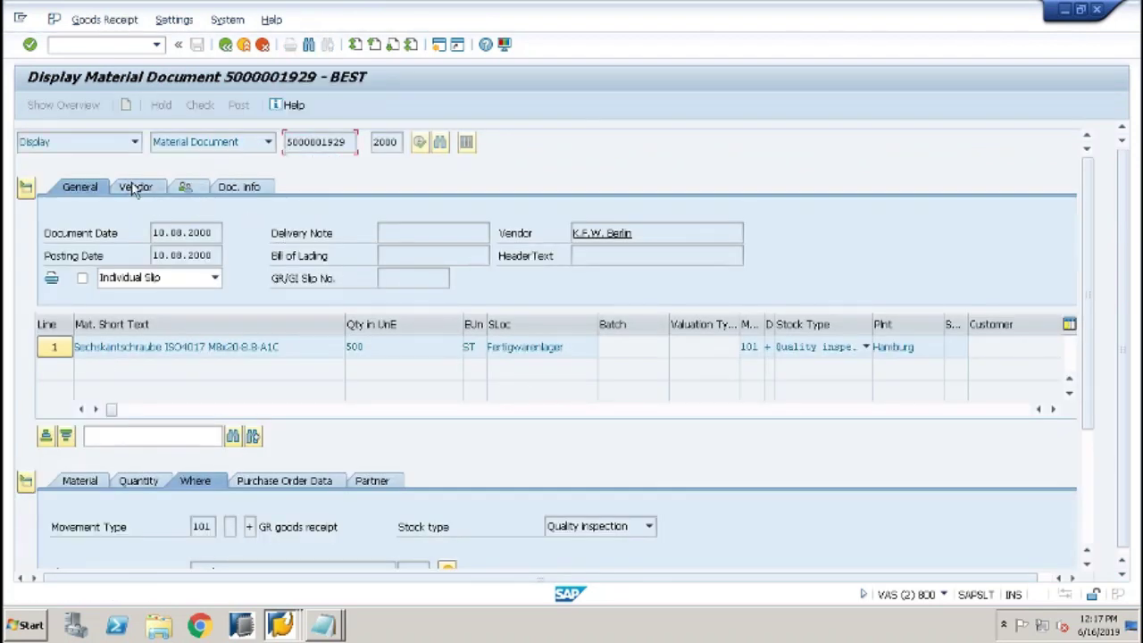
Check the document info and employee details, and copy the purchase order number from the item's purchase order data
left_click(248, 191)
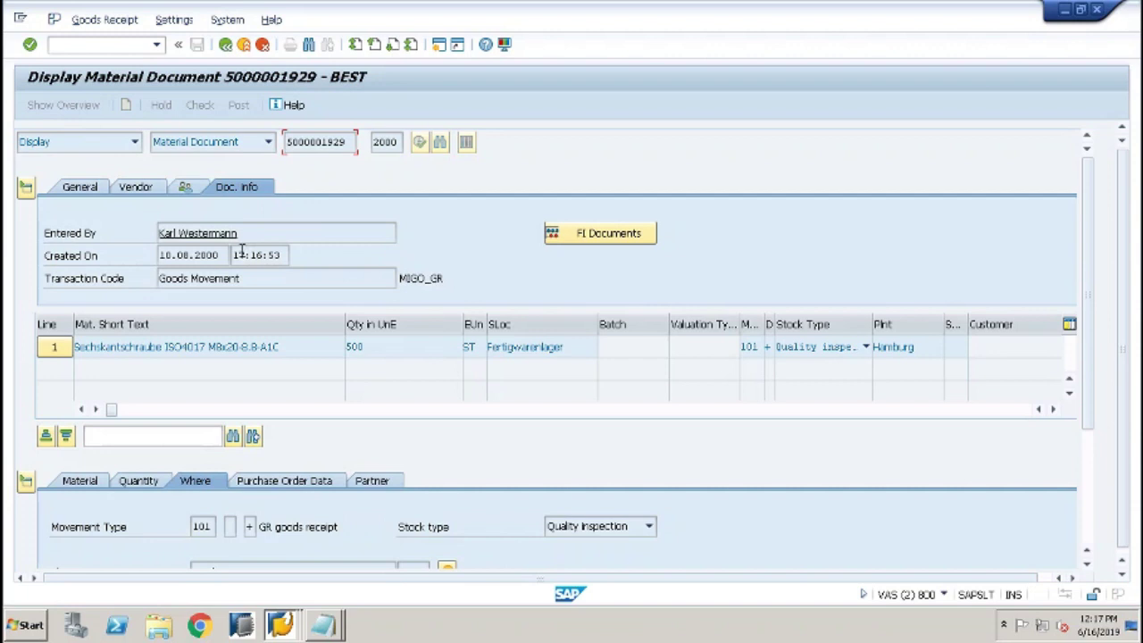
left_click(185, 188)
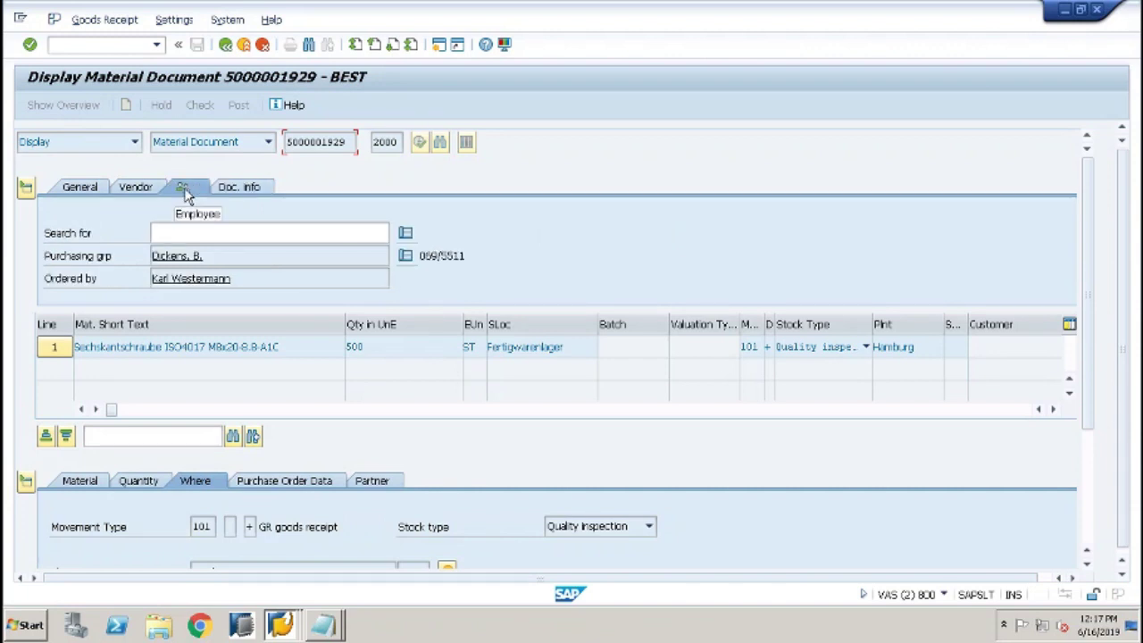
left_click(291, 483)
left_click_drag(253, 528, 177, 534)
key("ctrl+c")
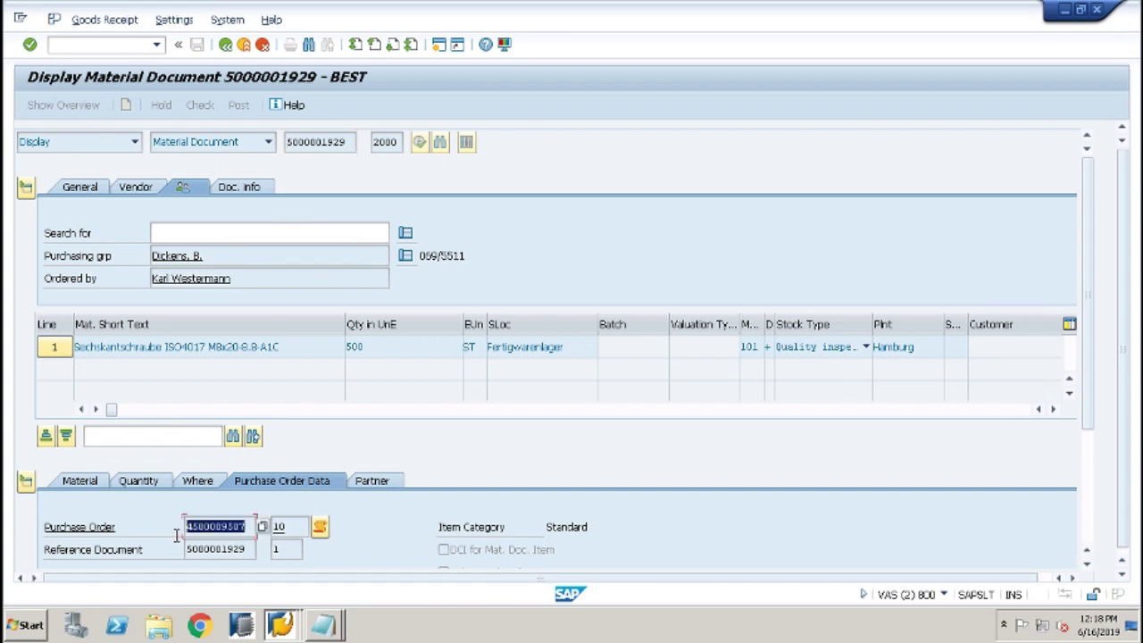
left_click(174, 539)
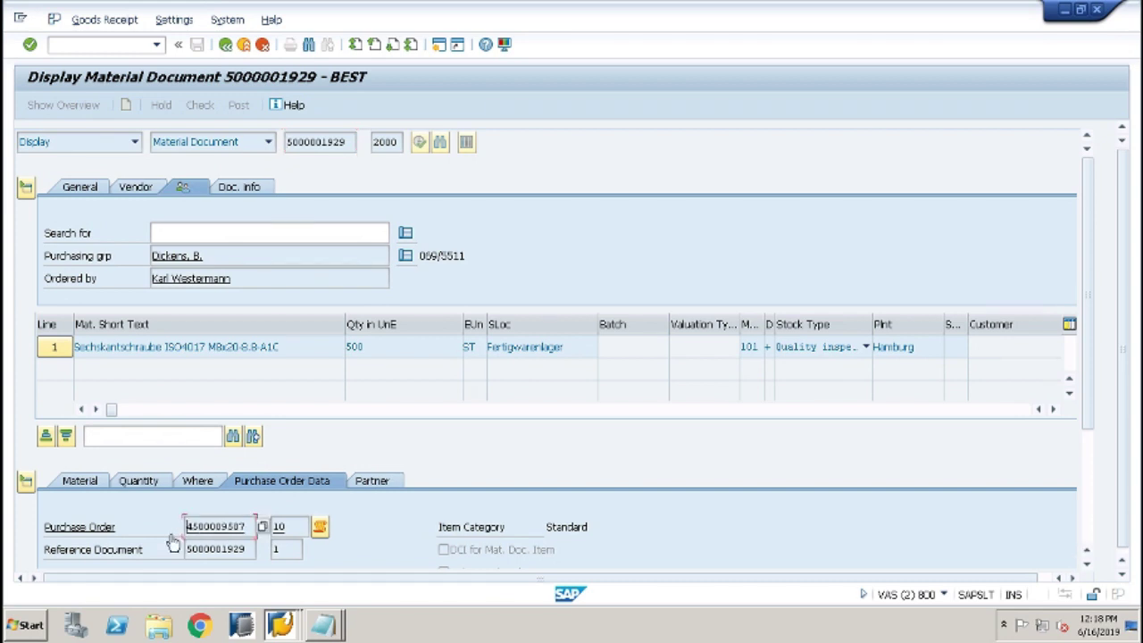
Open purchase order creation in a new session and widen the document overview area
left_click(109, 46)
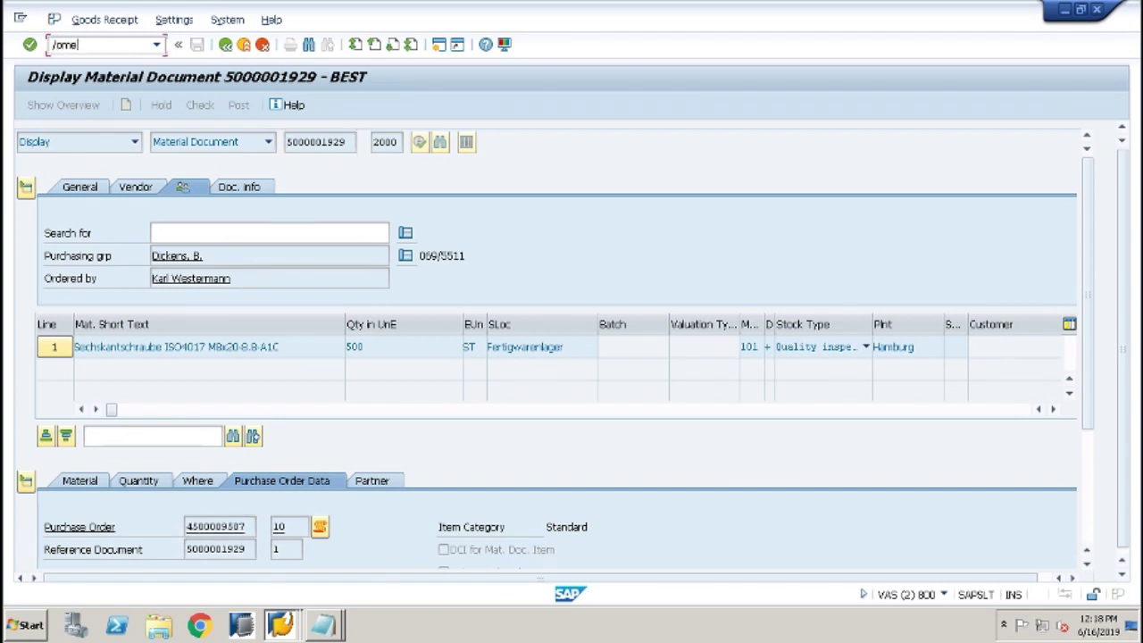
key("Return")
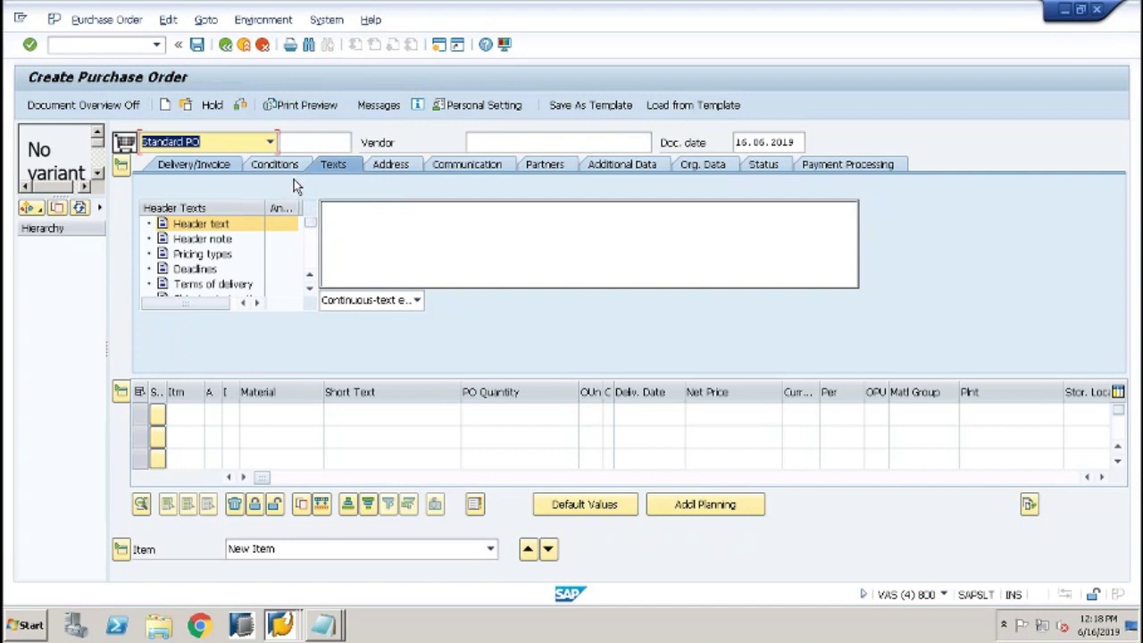
left_click(78, 41)
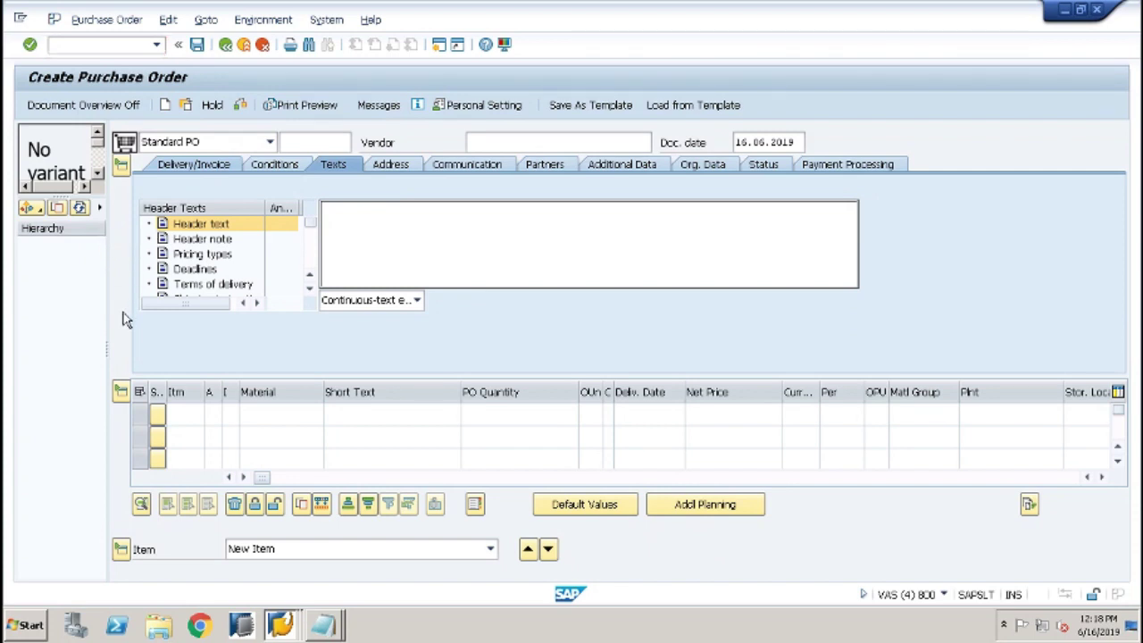
left_click_drag(107, 347, 218, 347)
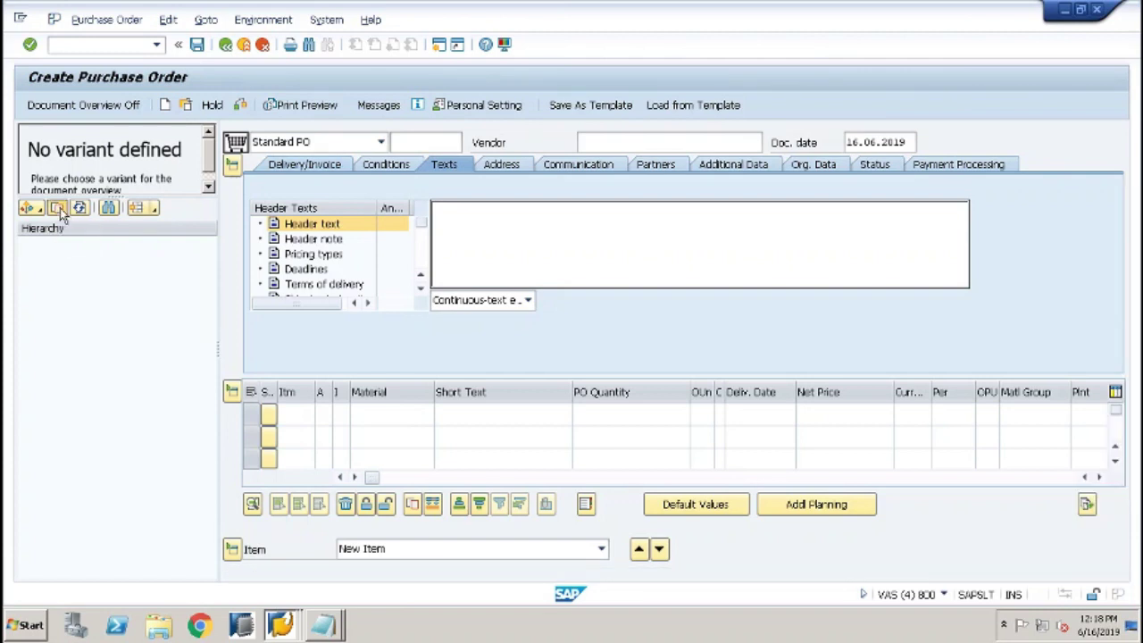
Search the document overview for purchase orders, using the copied number as the purchasing document
left_click(33, 211)
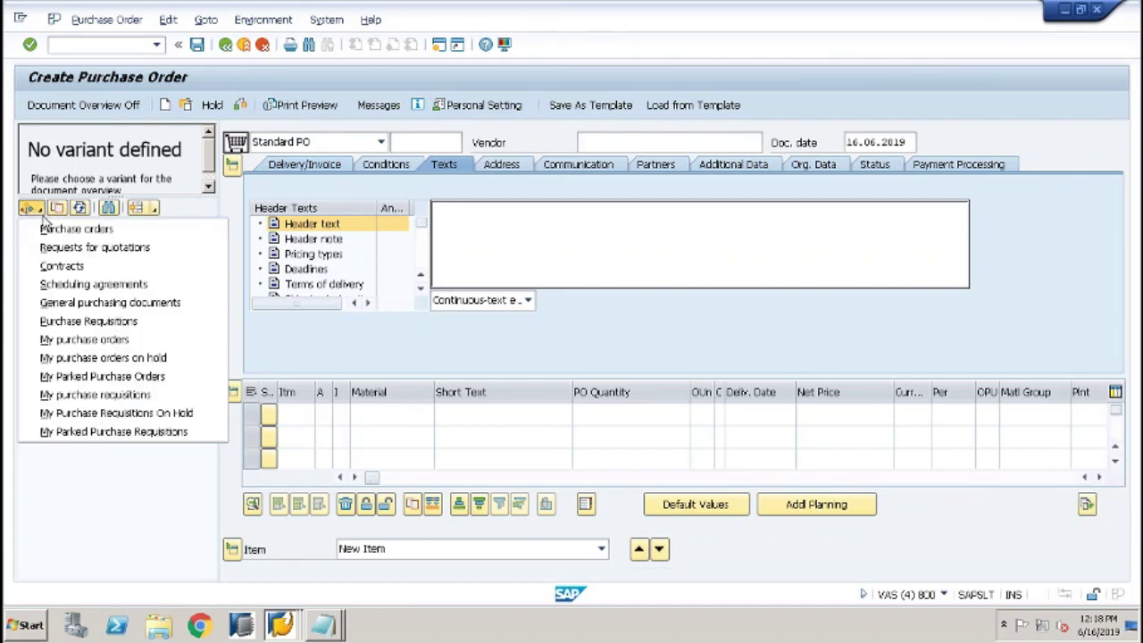
left_click(55, 229)
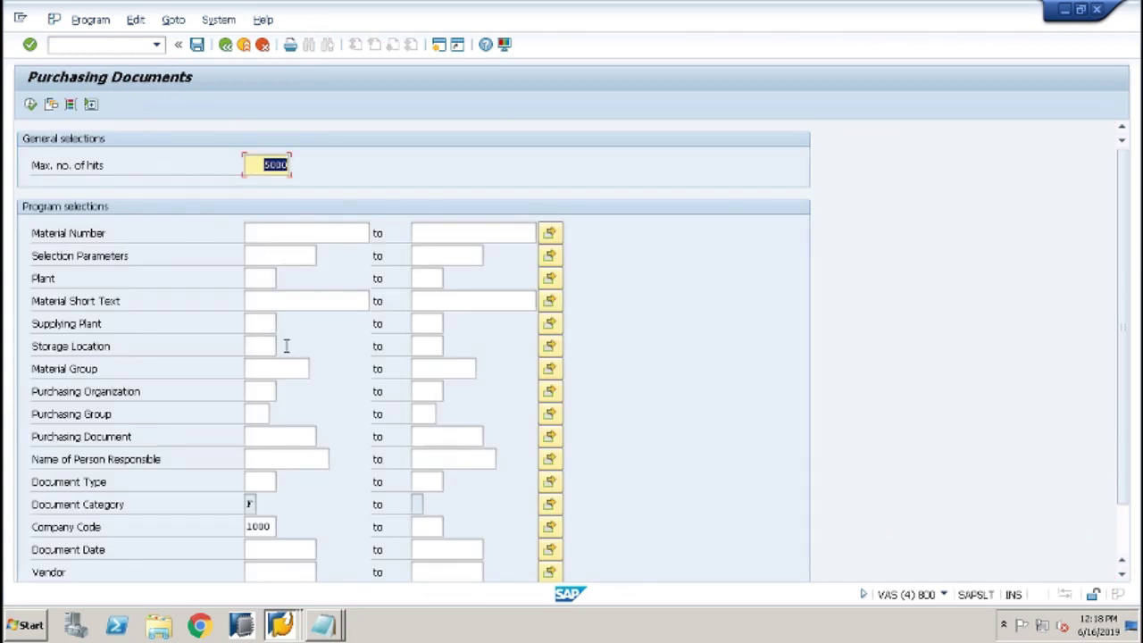
left_click(274, 437)
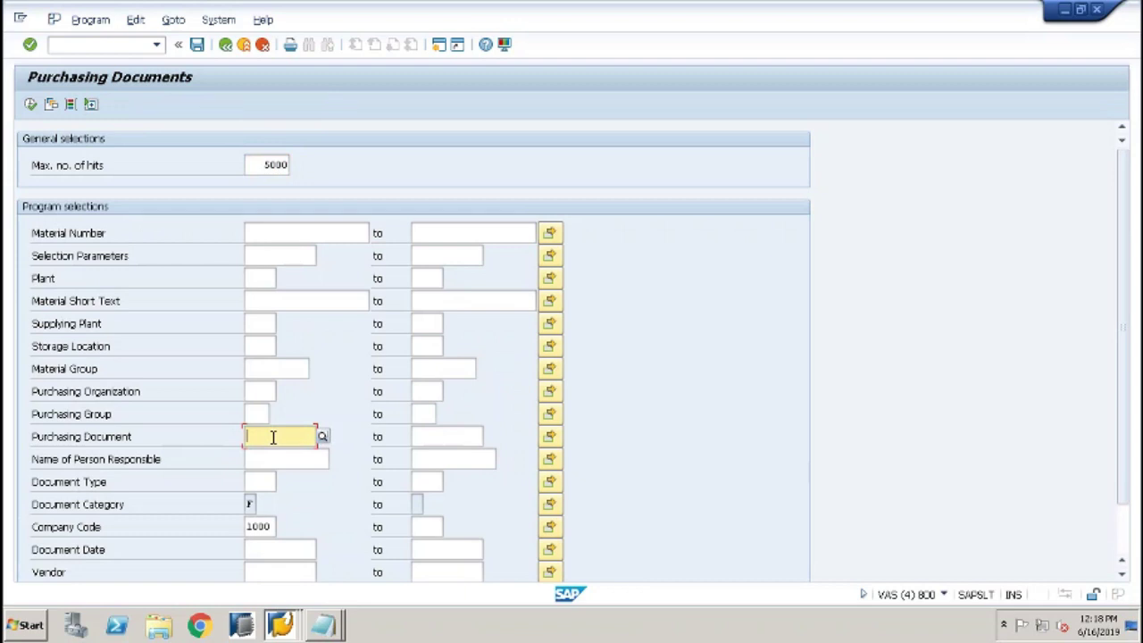
key("ctrl+v")
left_click(29, 106)
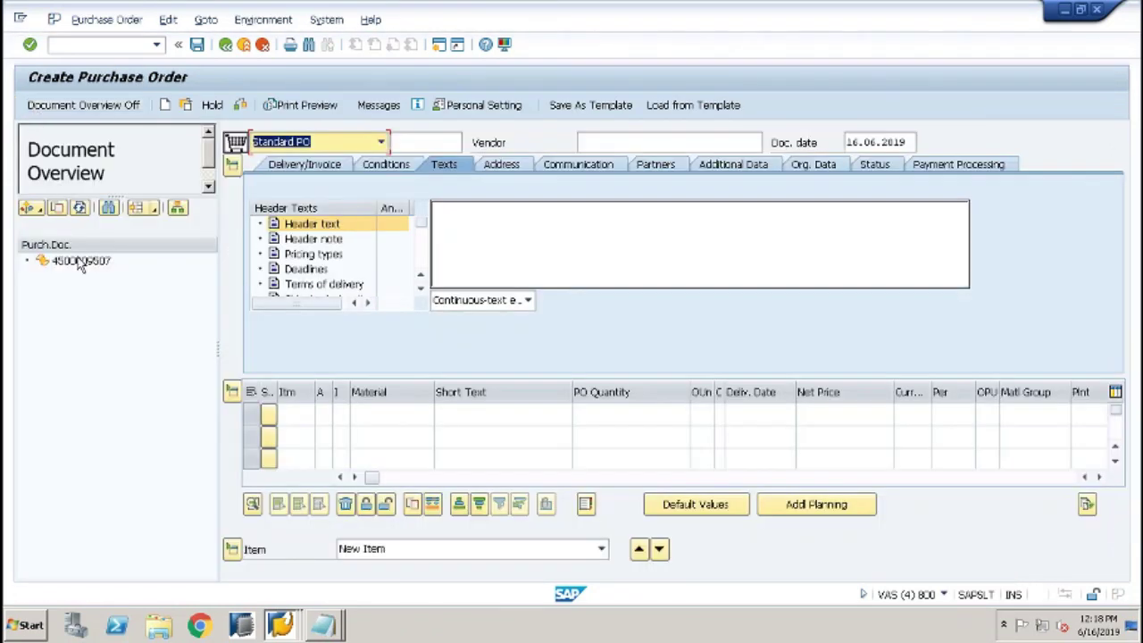
Adopt the found purchase order into the new one and widen the returns column in the item table
left_click(75, 267)
left_click(56, 209)
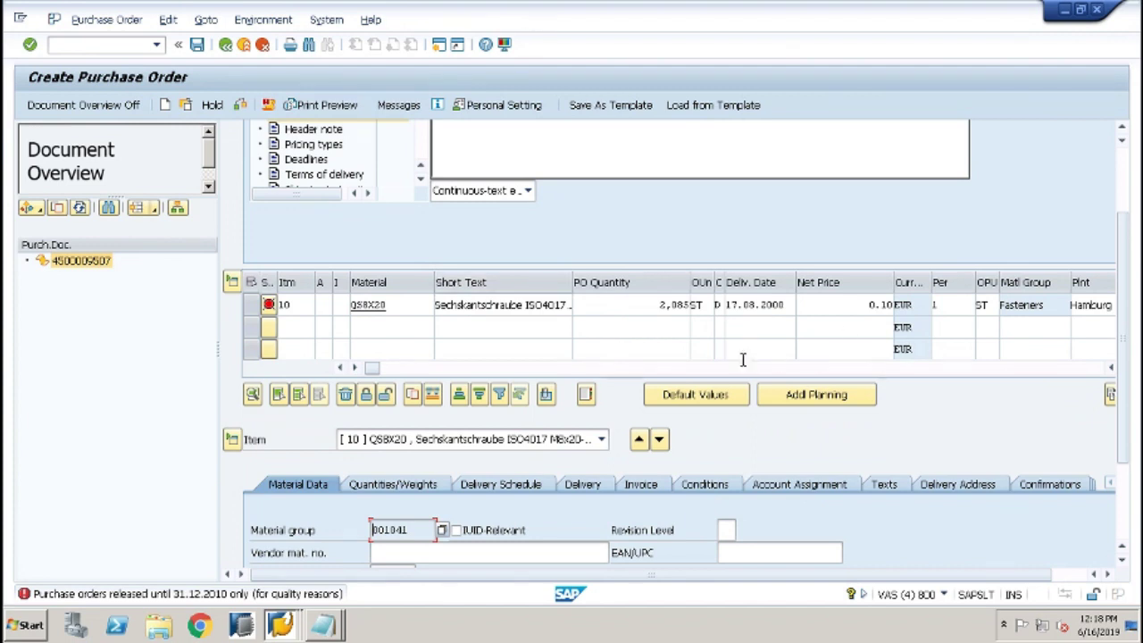
left_click(715, 368)
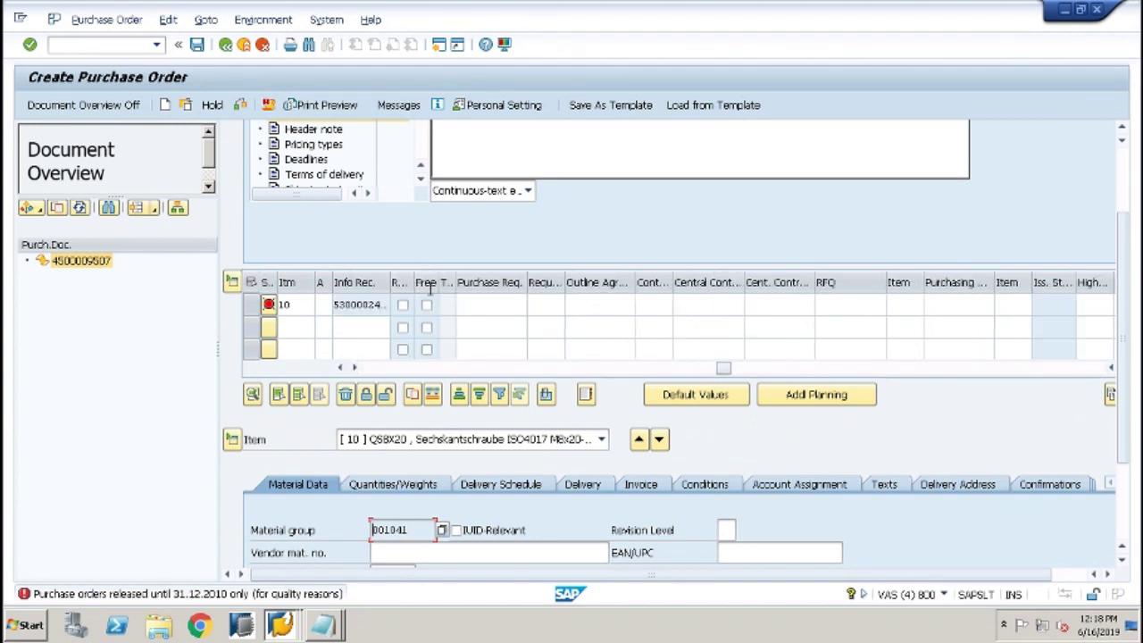
left_click_drag(412, 283, 501, 300)
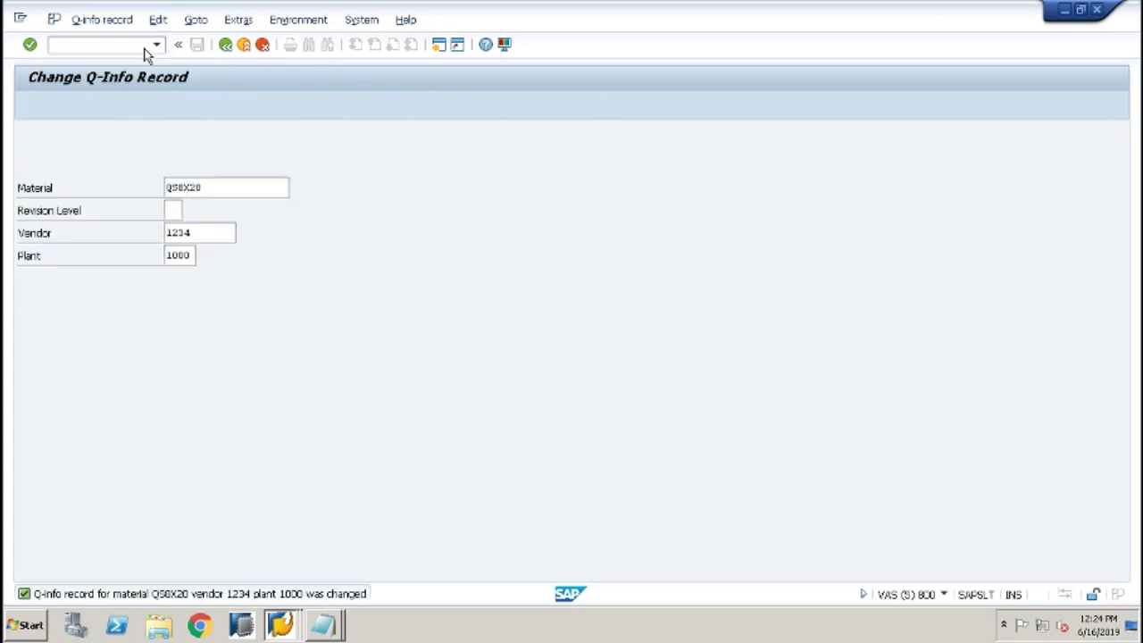
Open the Q-info record for material QS8X20 in plant 1000, set the existing QM system's validity to 06.05.2019, and save
key("Return")
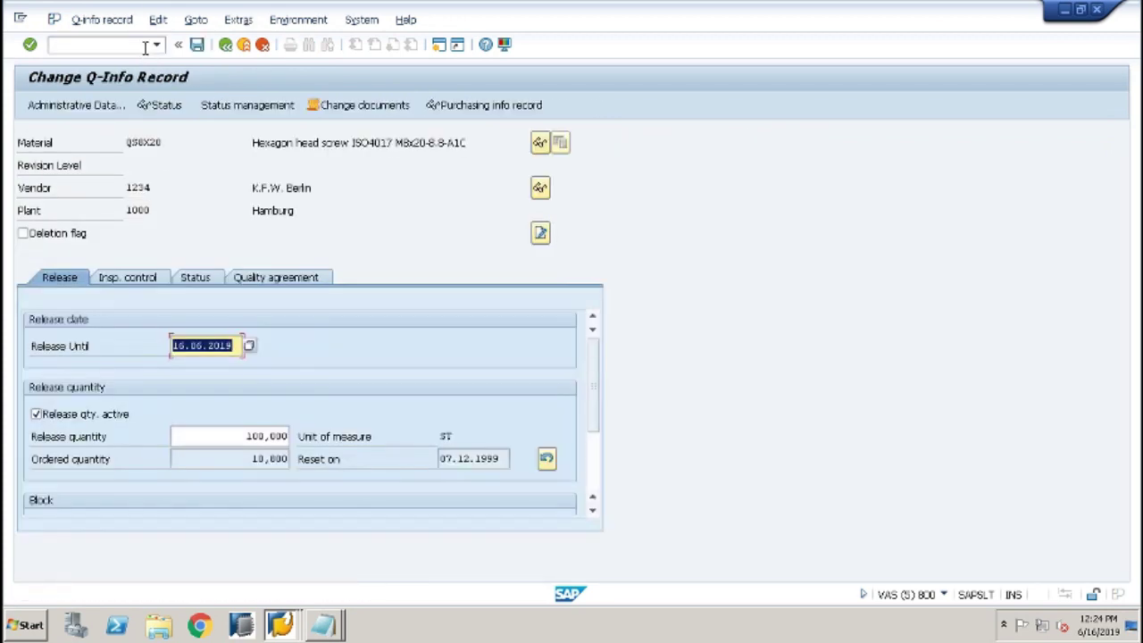
left_click(149, 285)
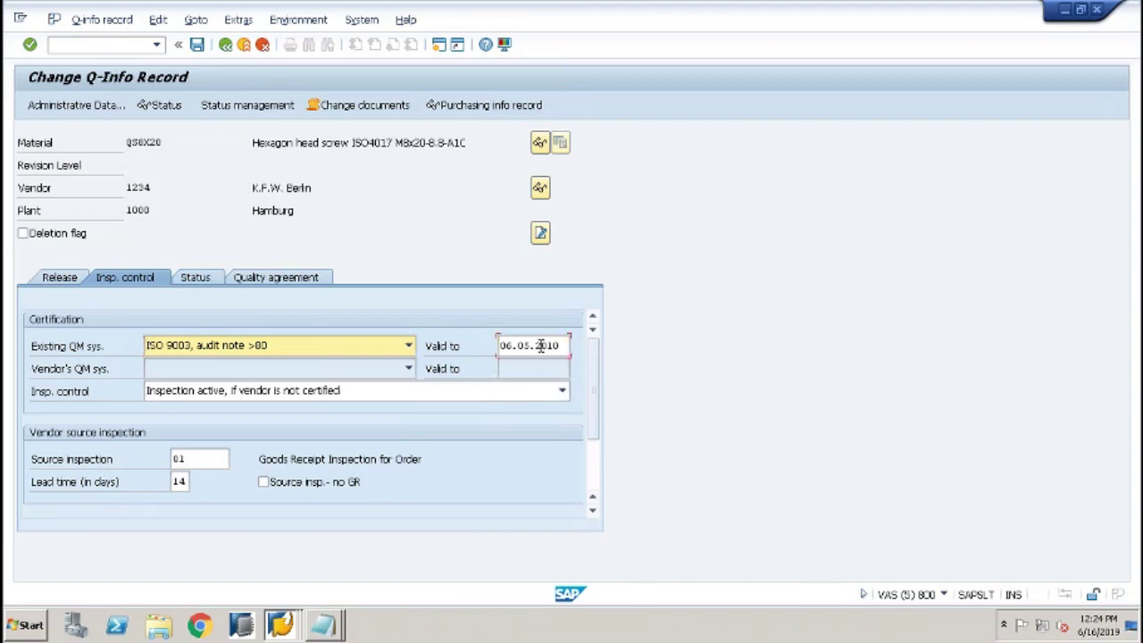
left_click(541, 346)
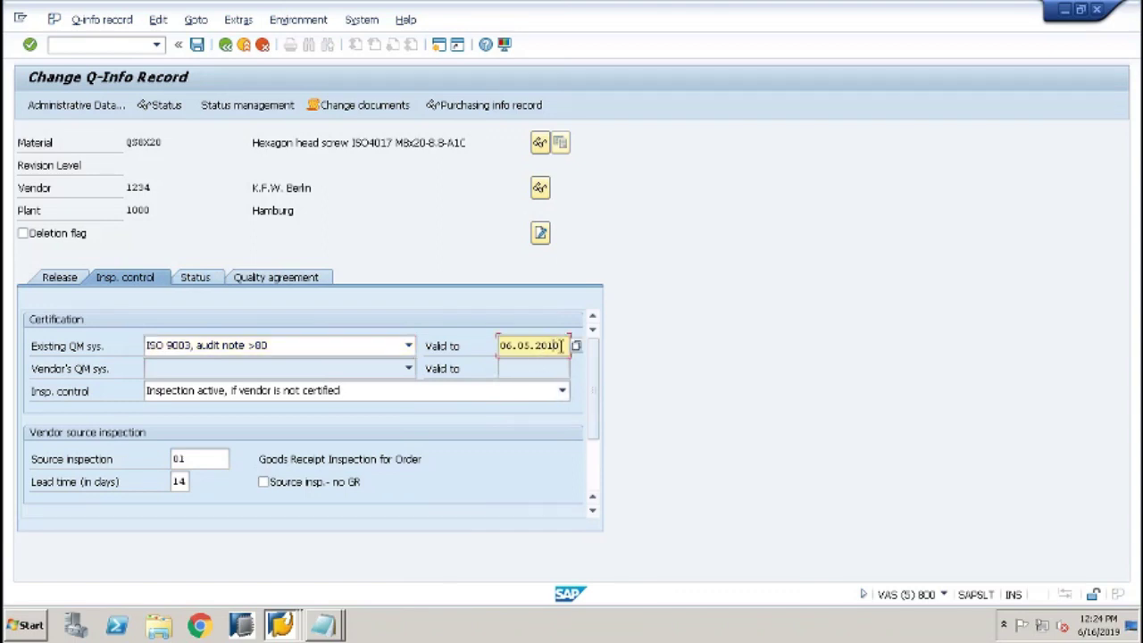
key("shift+Tab")
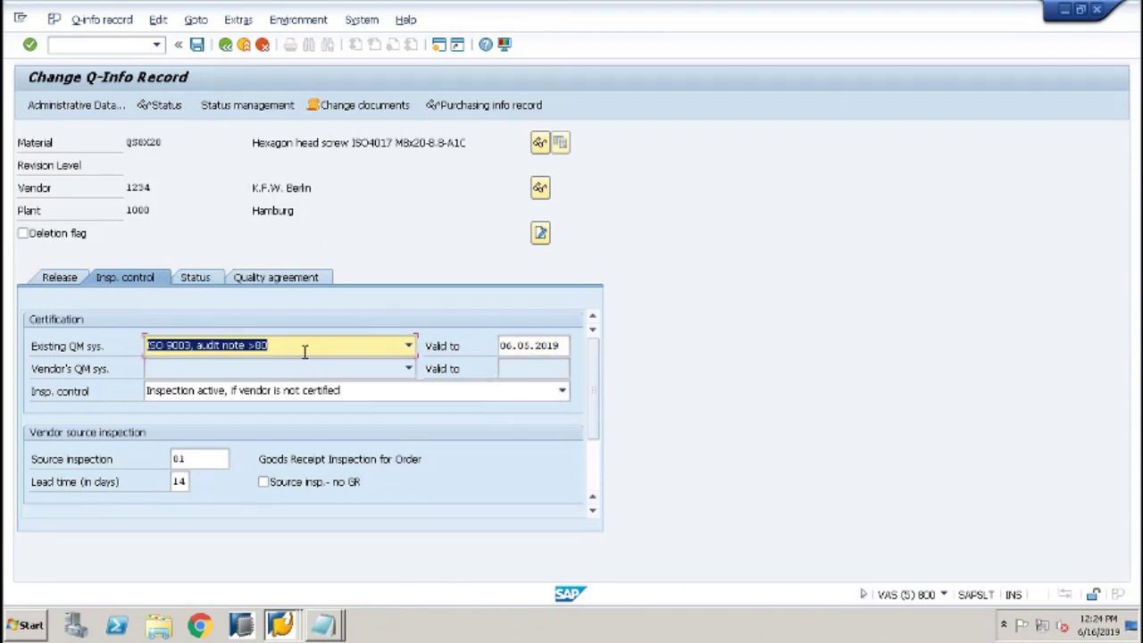
left_click(197, 46)
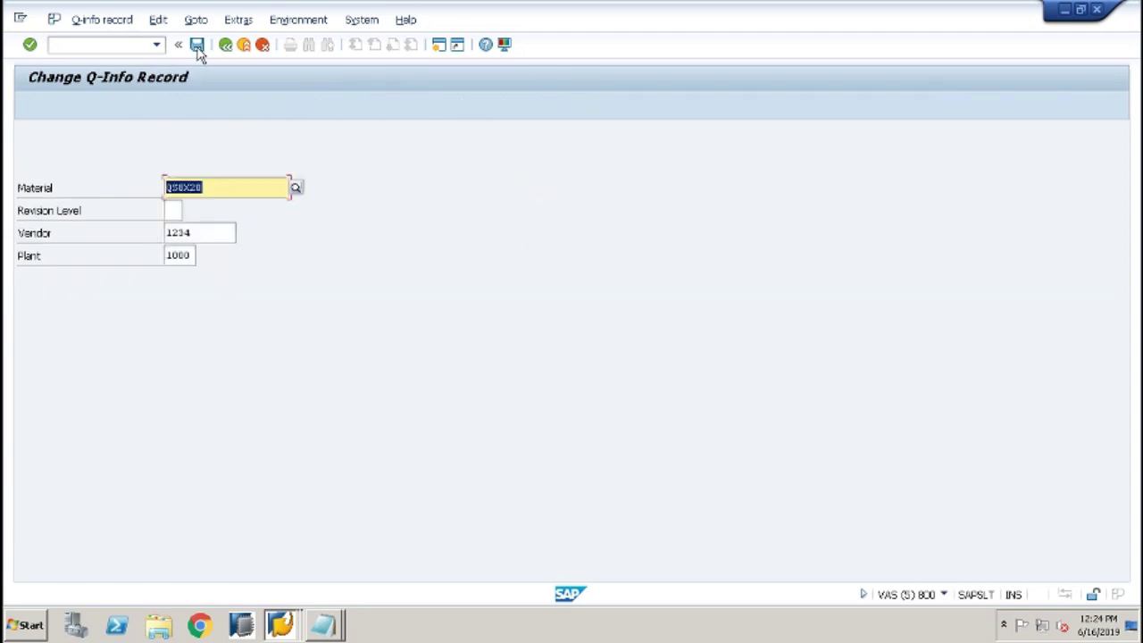
left_click(122, 46)
key("alt+Tab")
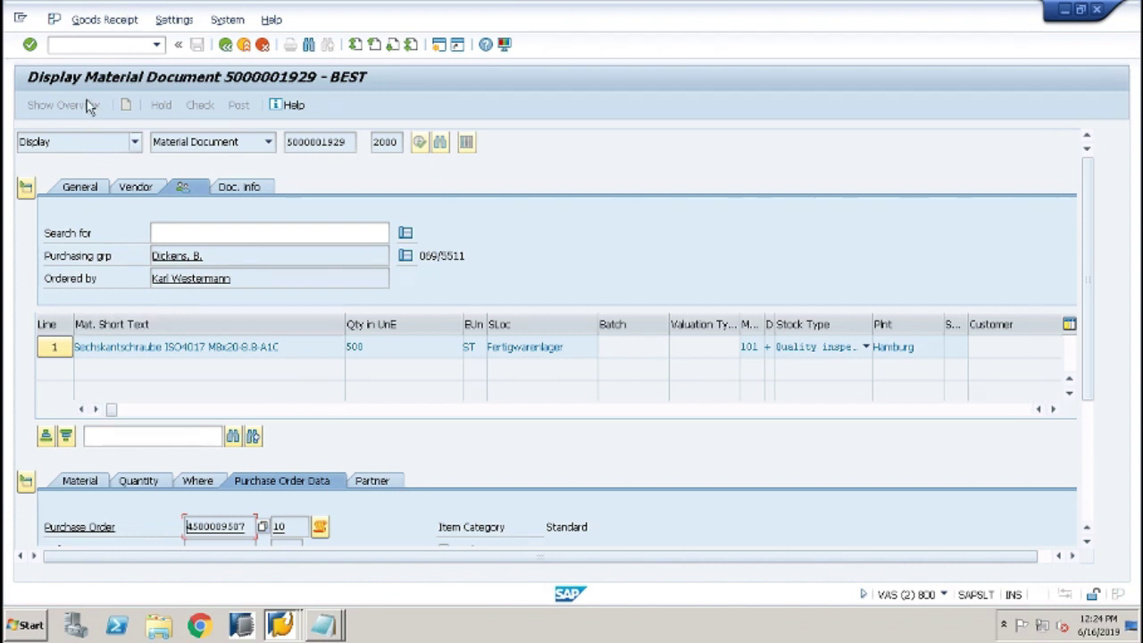
key("alt+Tab")
key("alt+Tab")
key("alt+Tab")
key("alt+Tab")
key("alt+Tab")
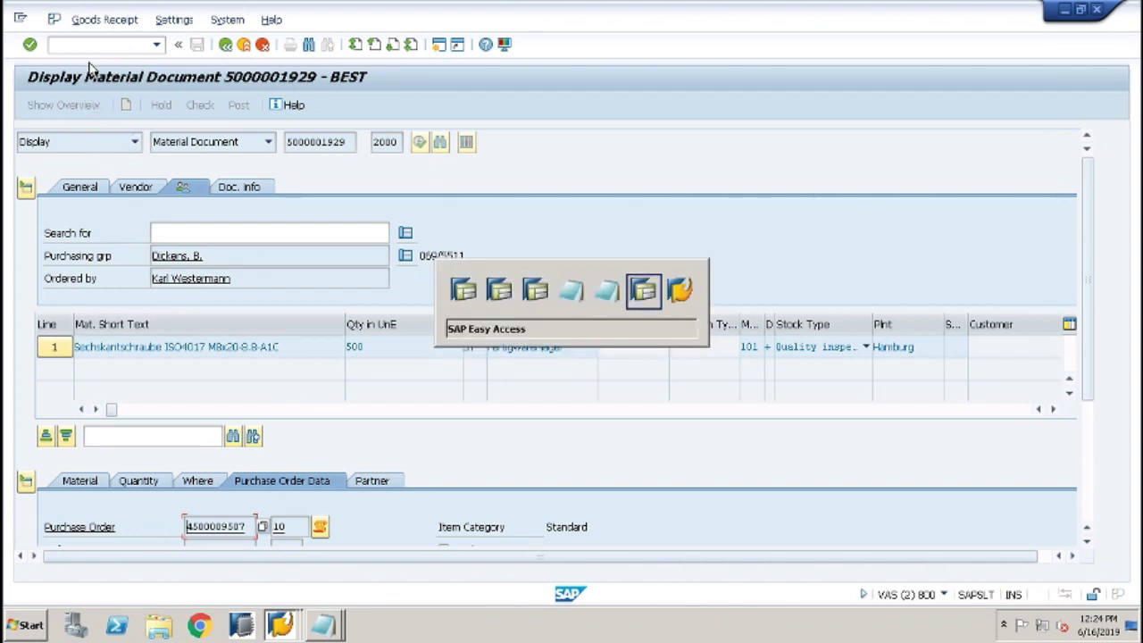
key("alt+Tab")
key("alt+Tab")
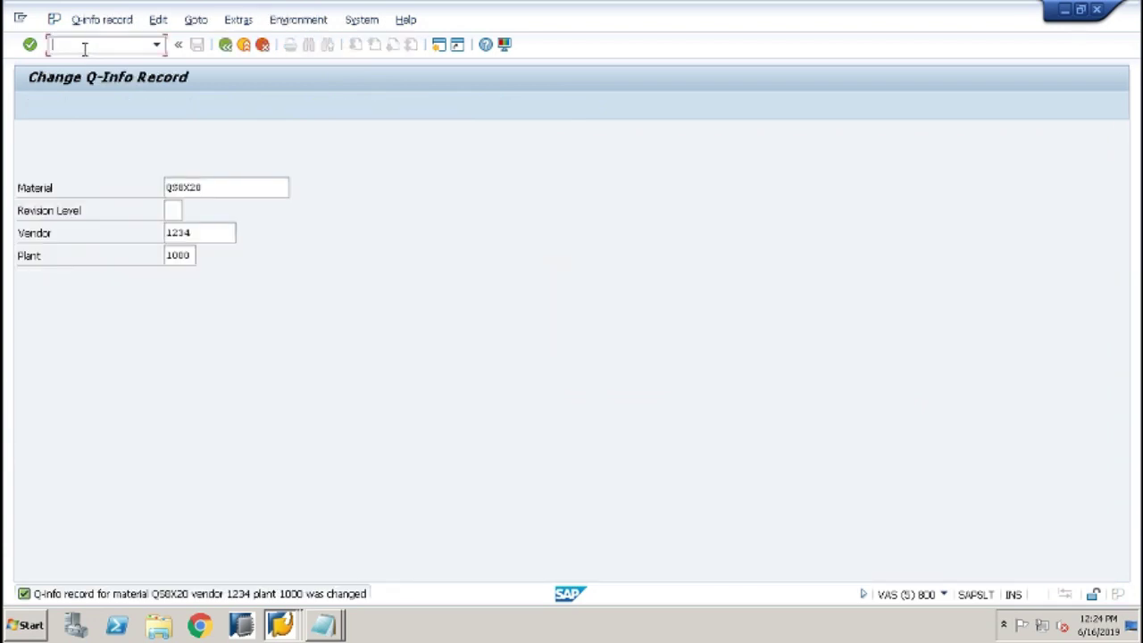
Start transaction MIGO in the Q-info record session and load the returns purchase order for goods receipt
type("/nmigo")
key("Return")
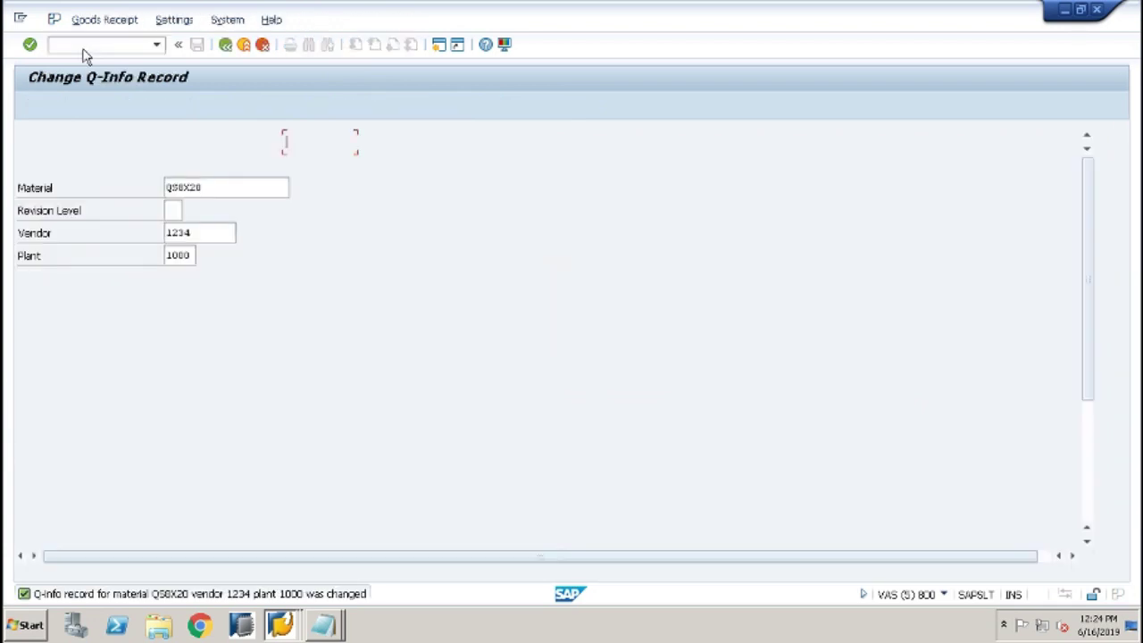
key("Down")
key("Return")
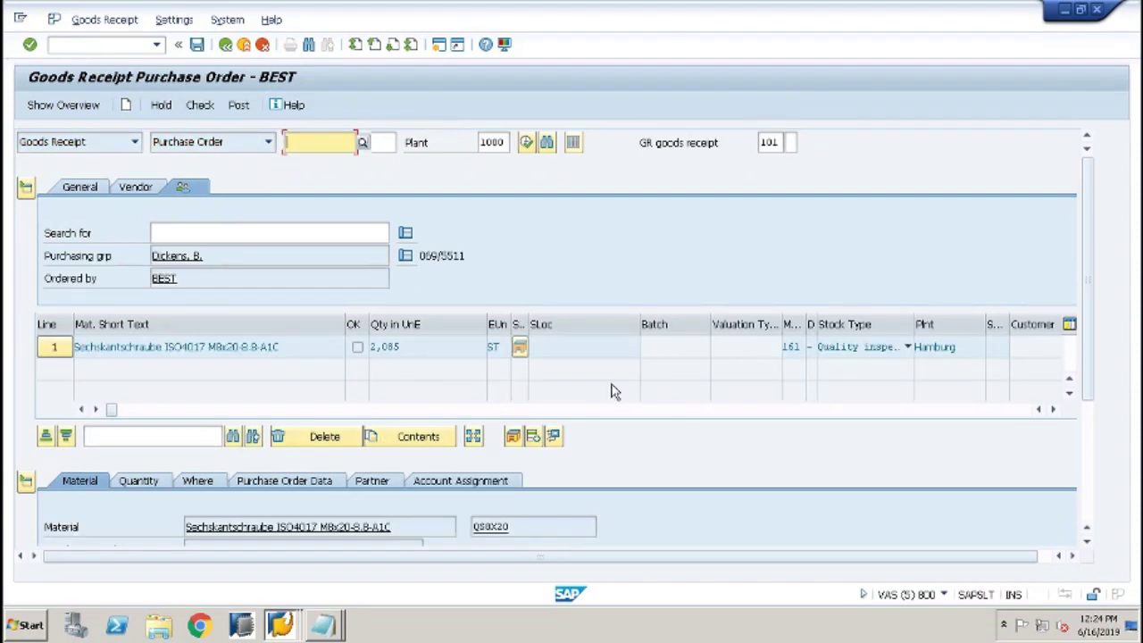
Review the return item's quantity and purchase order data, mark the item OK, and set its stock type to Blocked stock
left_click(1087, 423)
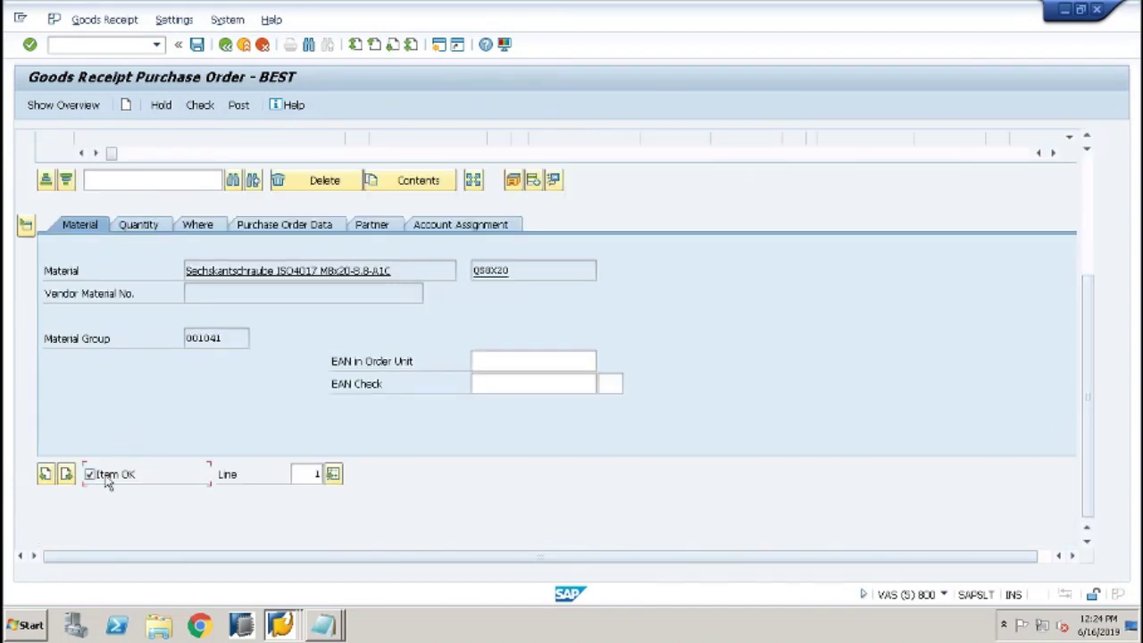
left_click(136, 224)
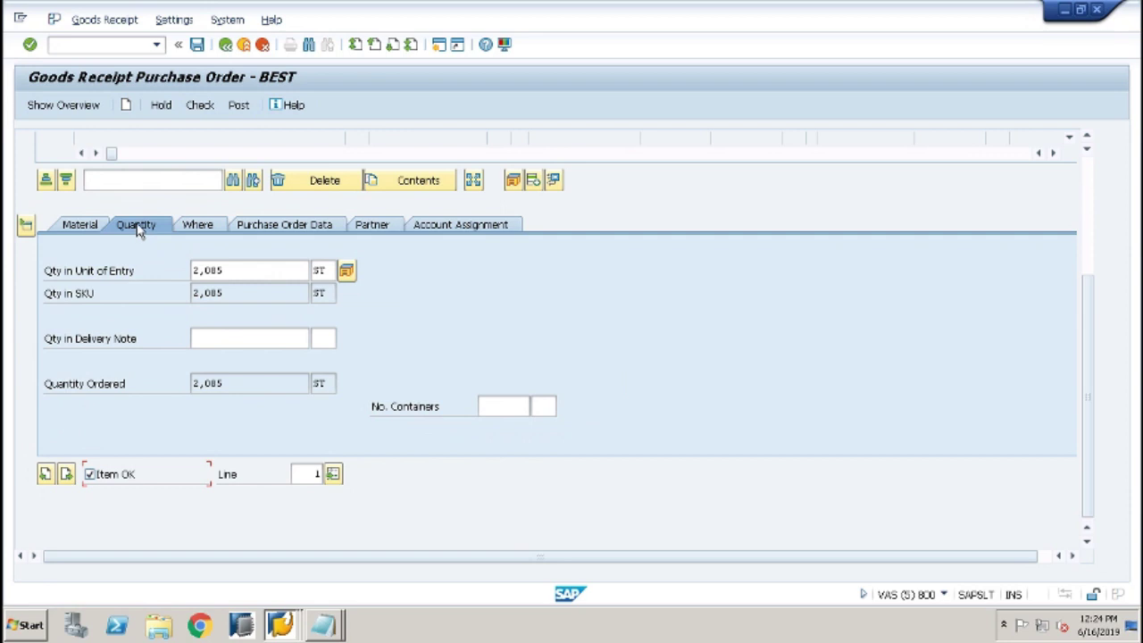
left_click(241, 229)
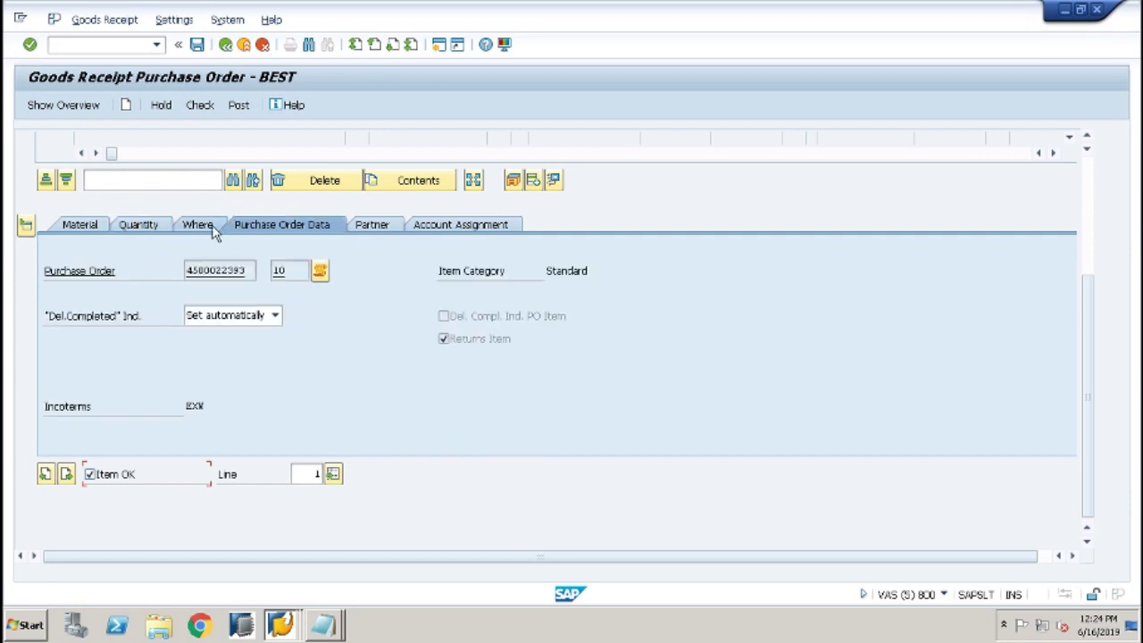
left_click(198, 225)
left_click(616, 270)
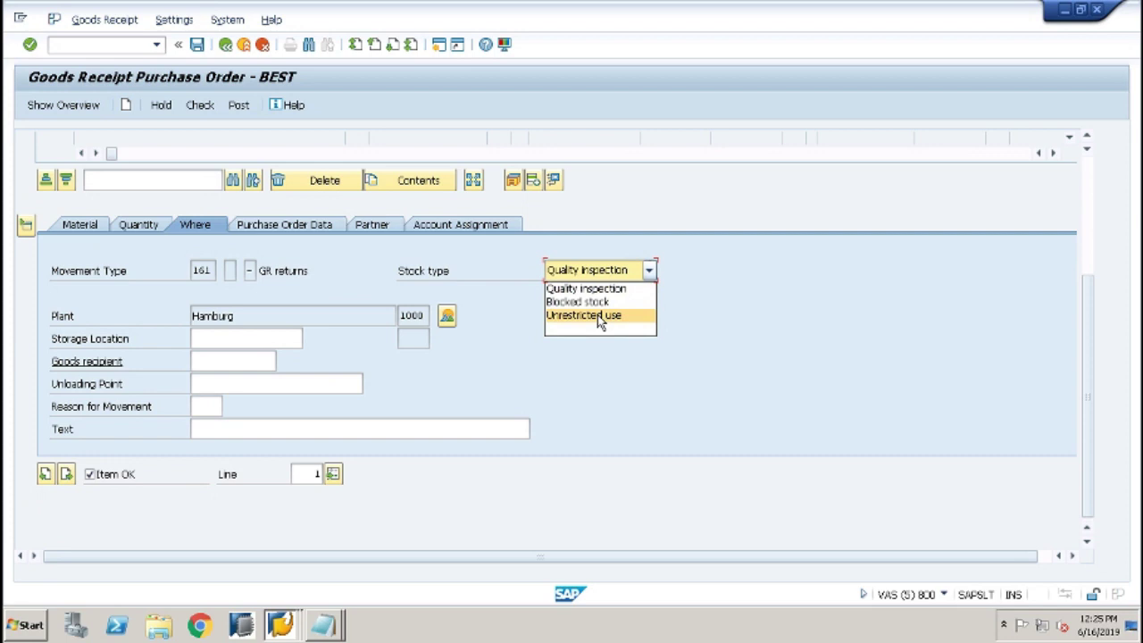
left_click(571, 301)
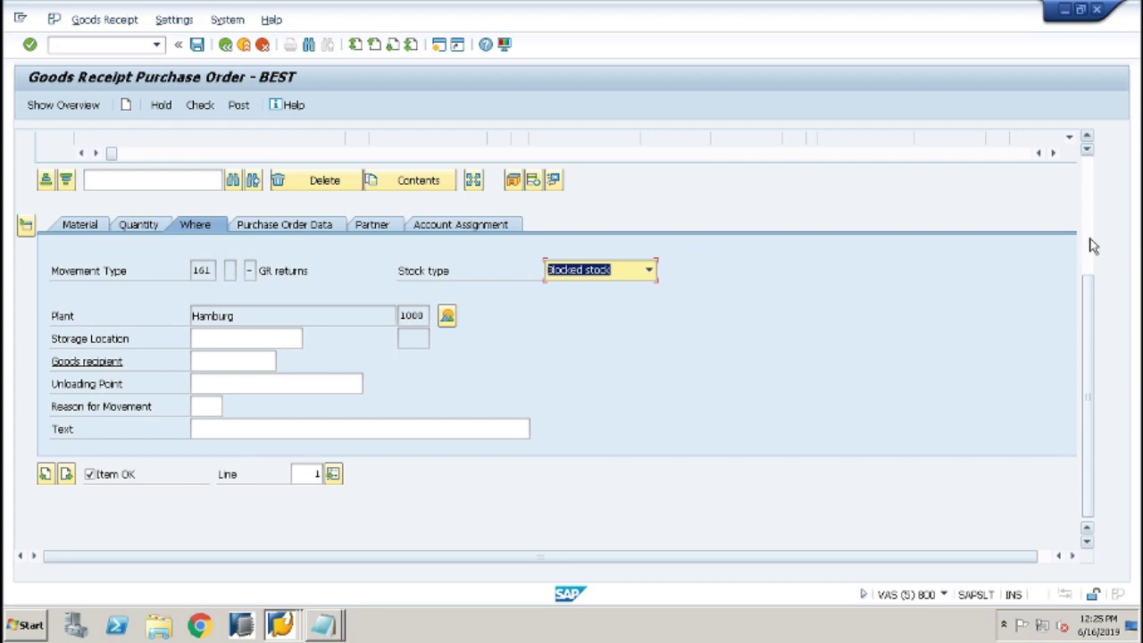
scroll(1089, 246, "up", 5)
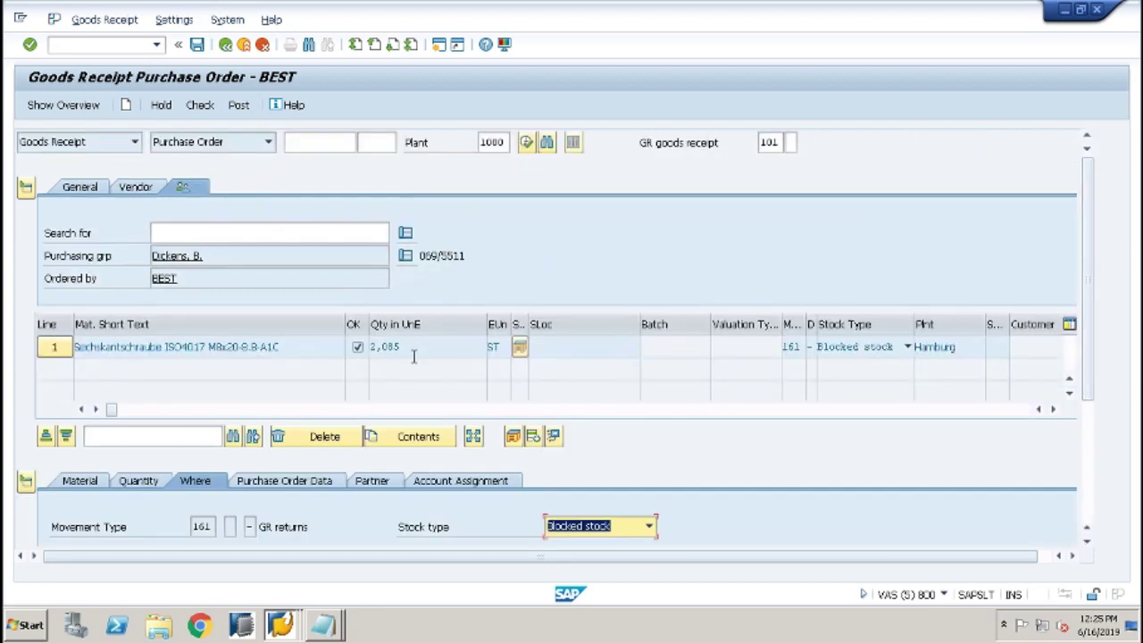
Set the document date to 19.05.2015 and the posting date to 16.05.2015, checking the goods receipt before and after
left_click(198, 105)
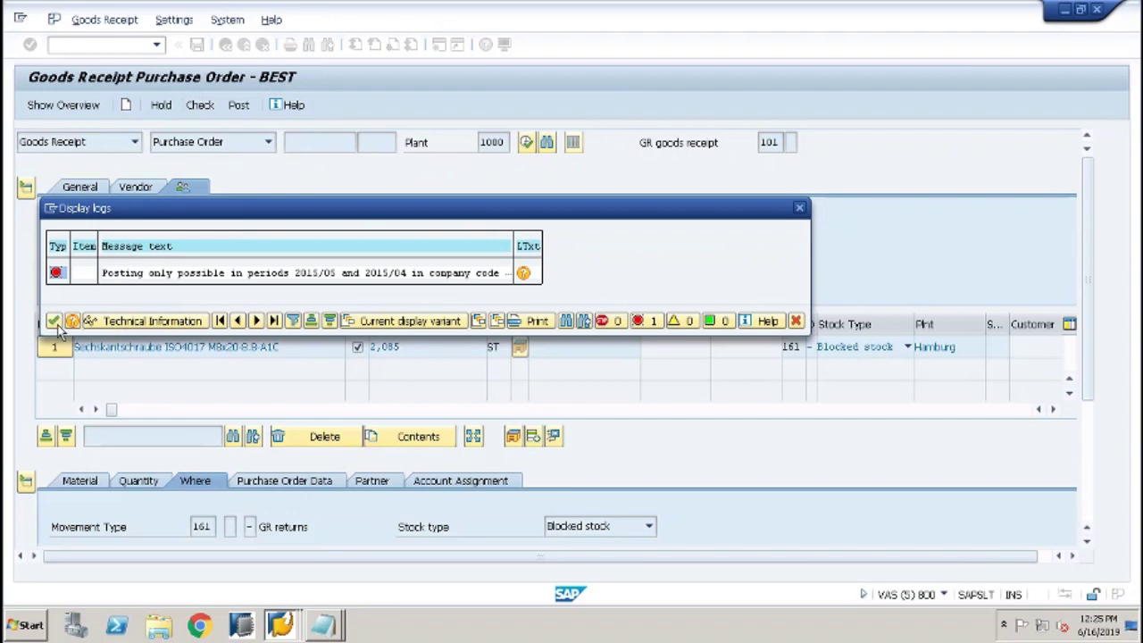
left_click(54, 321)
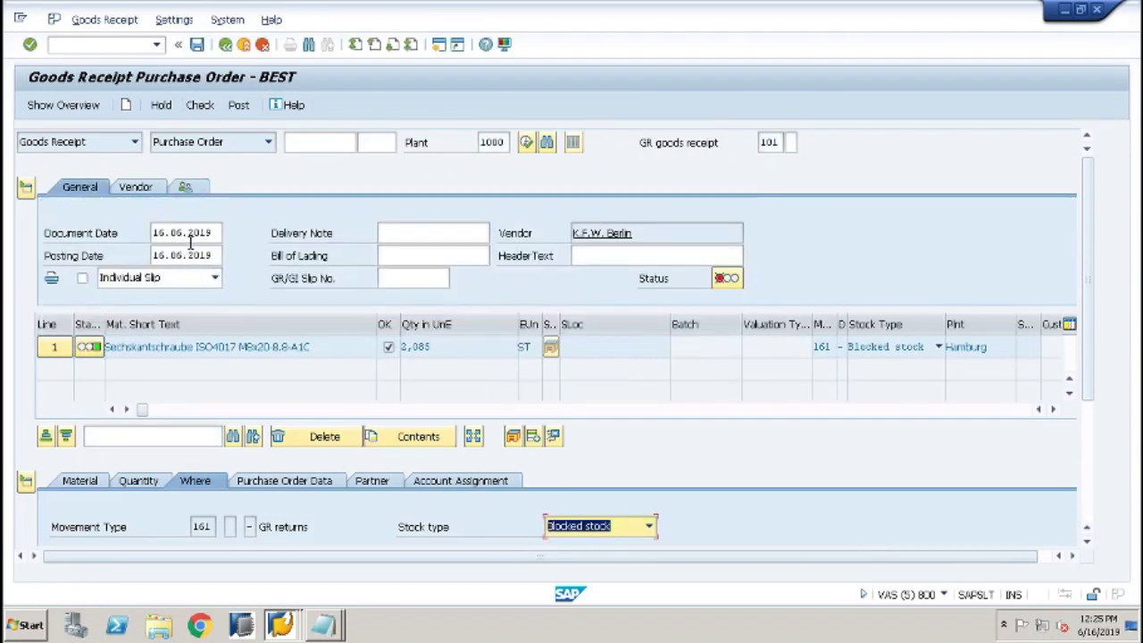
left_click(190, 230)
key("BackSpace")
key("Down")
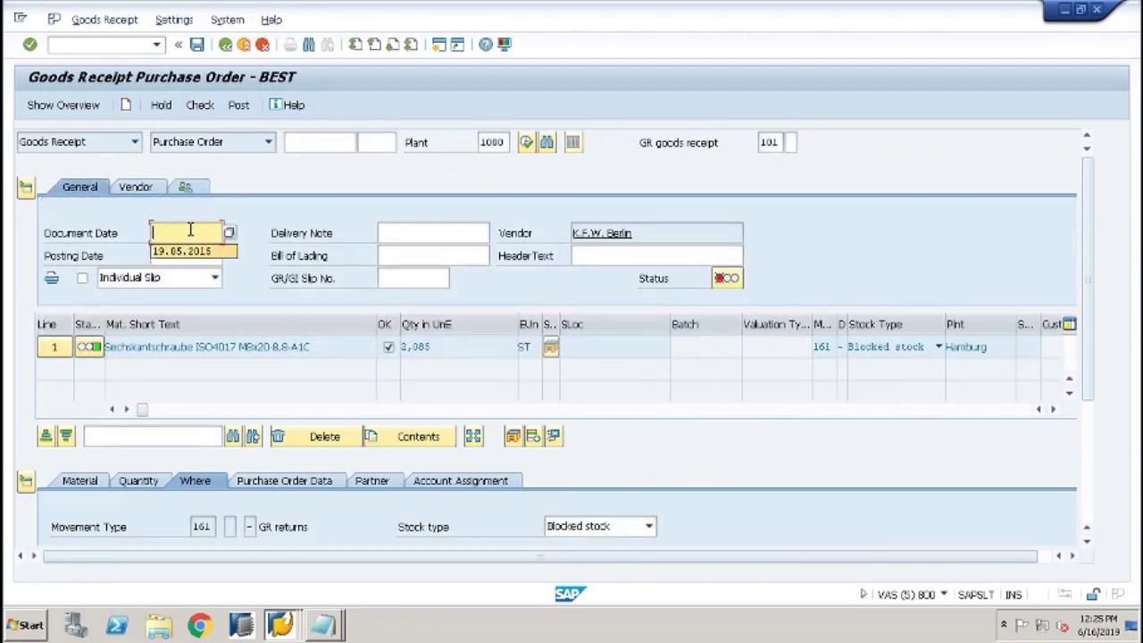
key("Return")
key("Tab")
key("Tab")
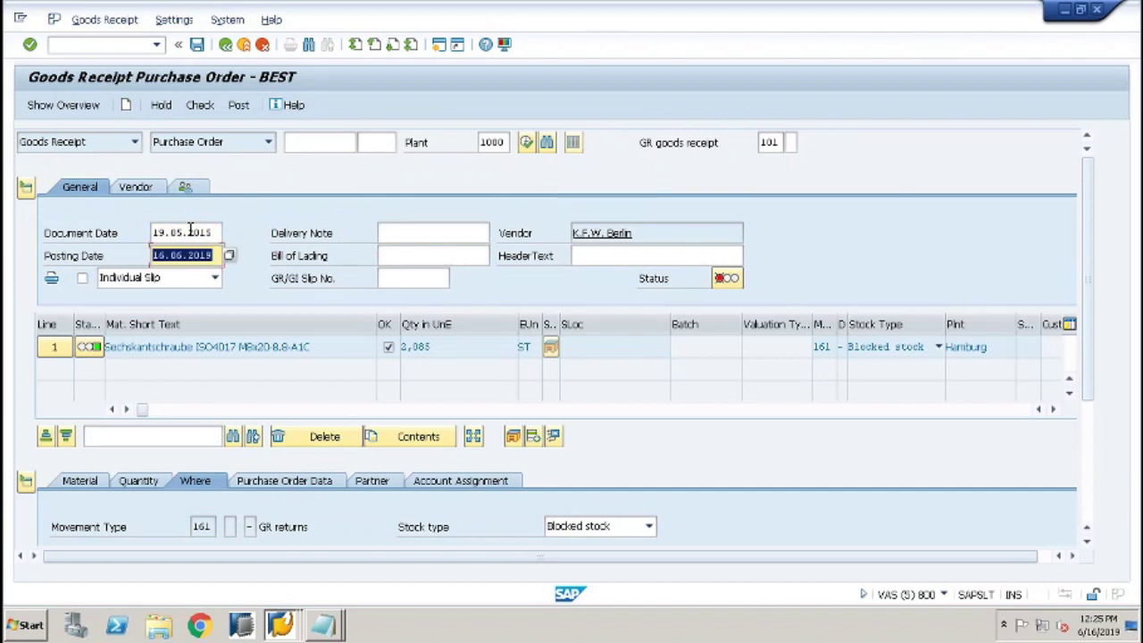
key("BackSpace")
key("Down")
key("Return")
left_click(200, 106)
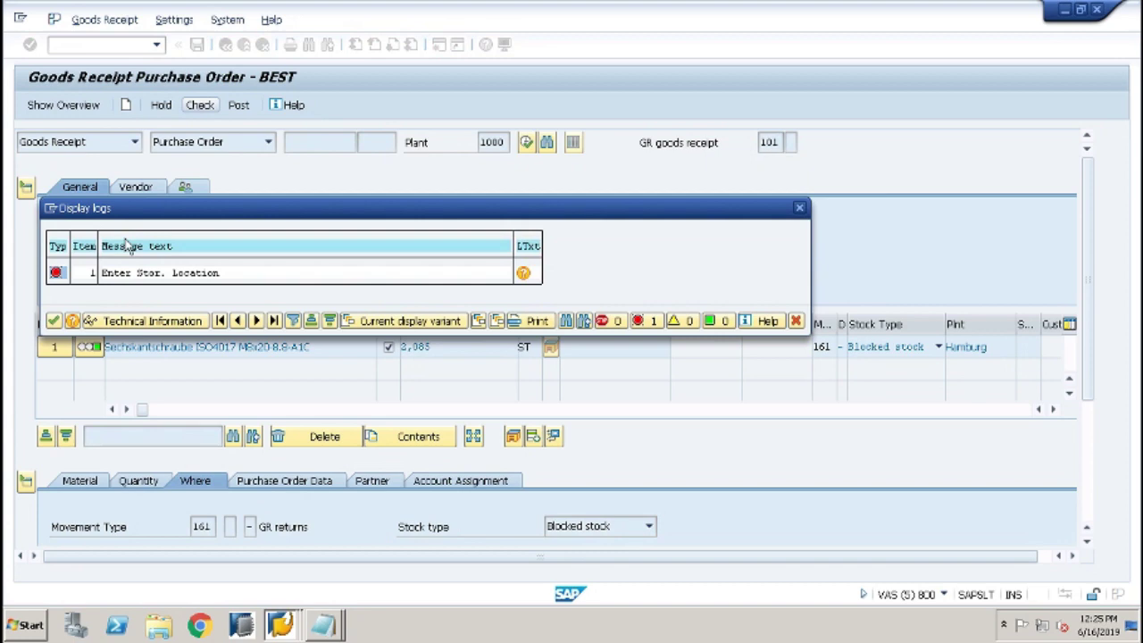
left_click(54, 321)
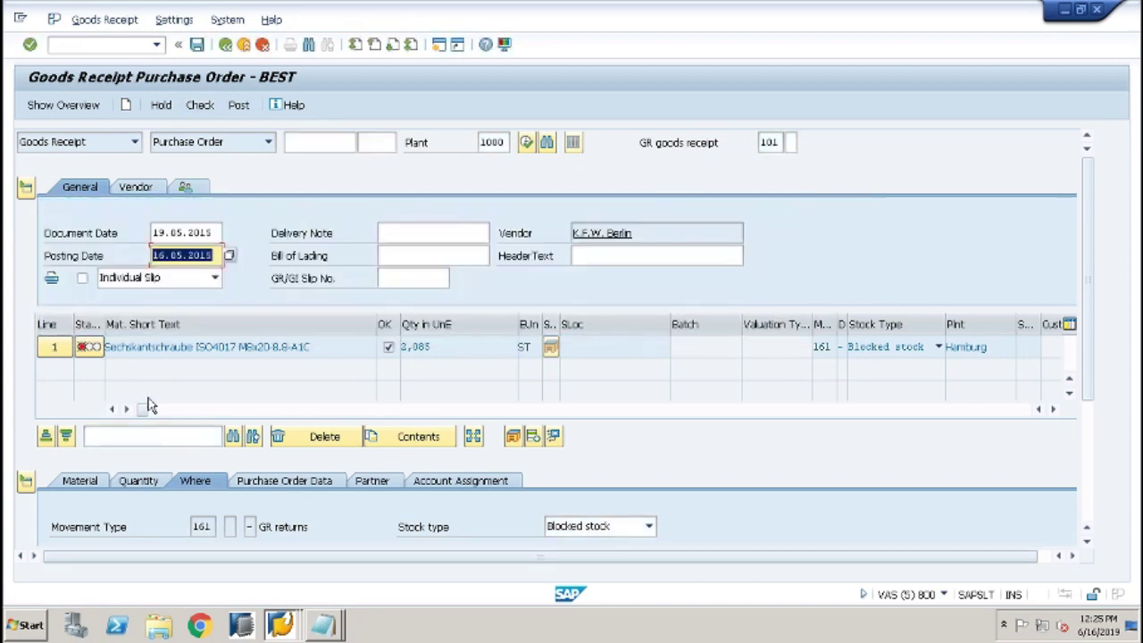
Assign storage location 0002 to the return item and check the goods receipt document again
key("alt+Tab")
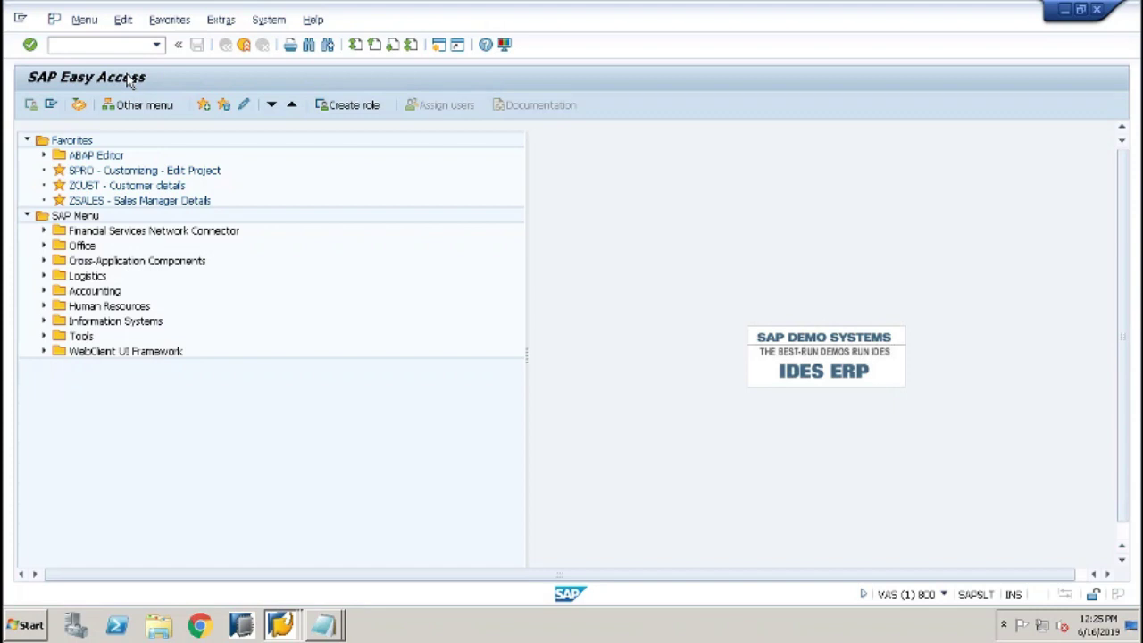
key("alt+Tab")
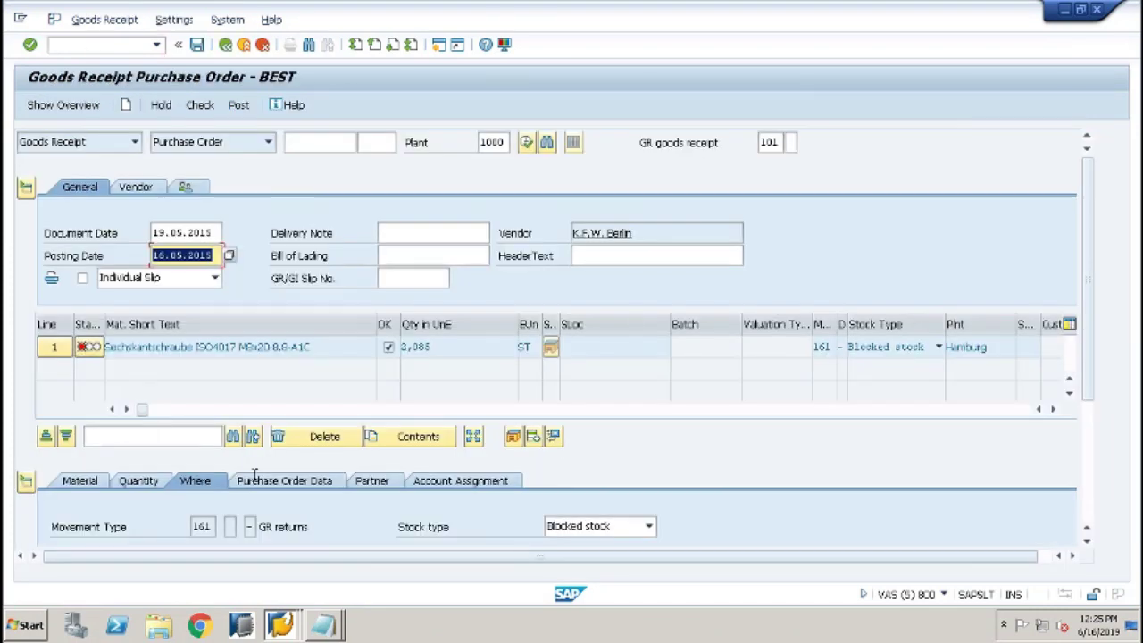
left_click(1086, 434)
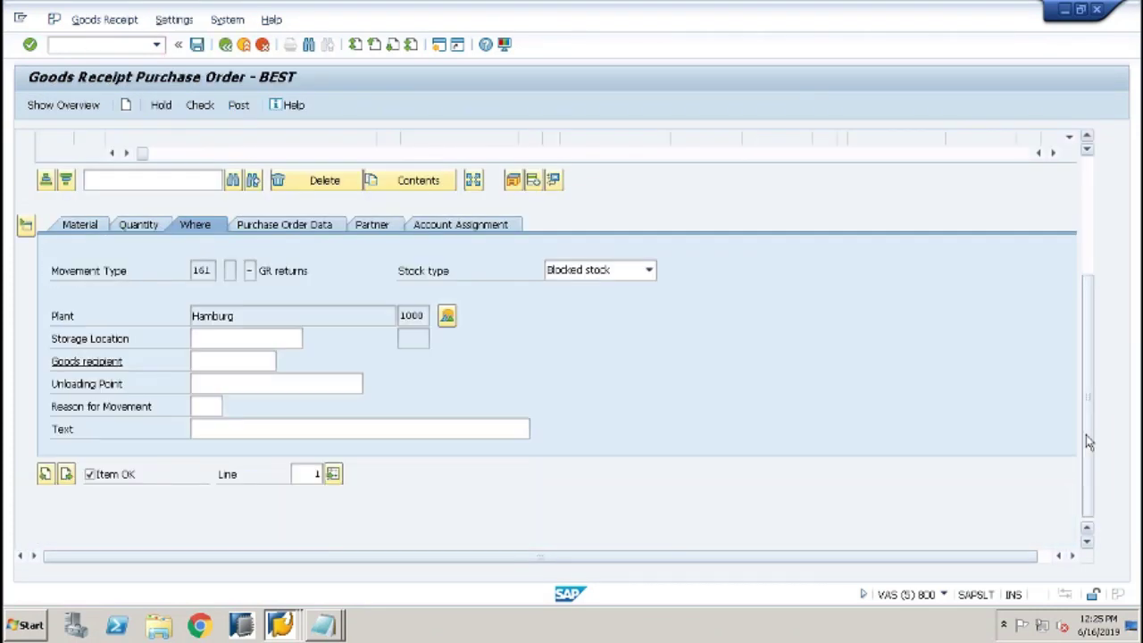
left_click(236, 342)
type("0002")
key("Return")
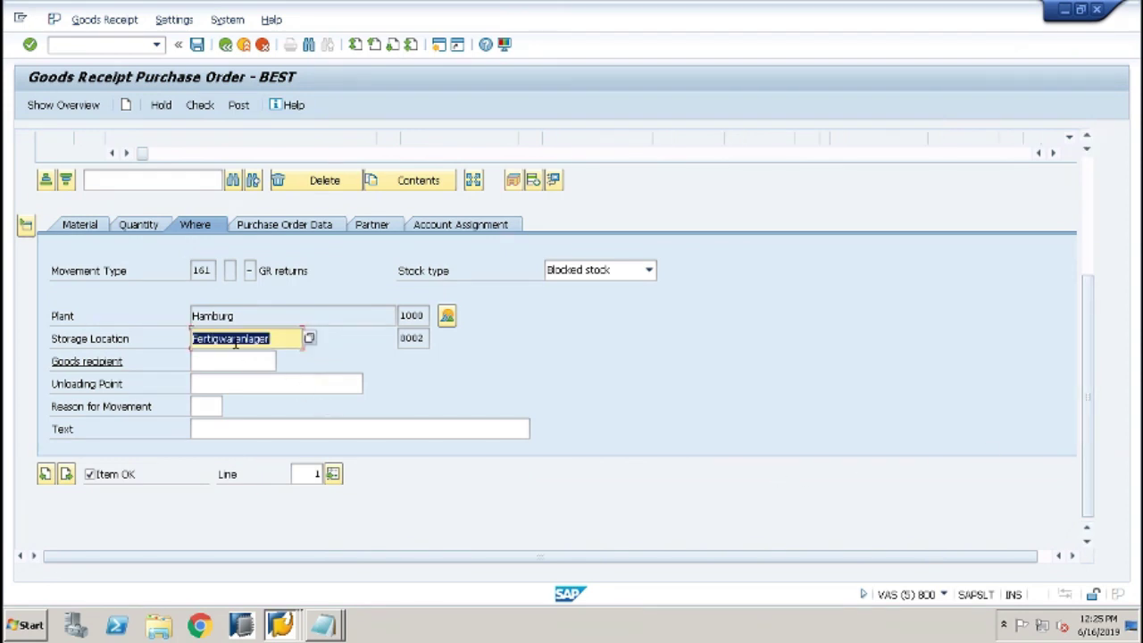
left_click(200, 105)
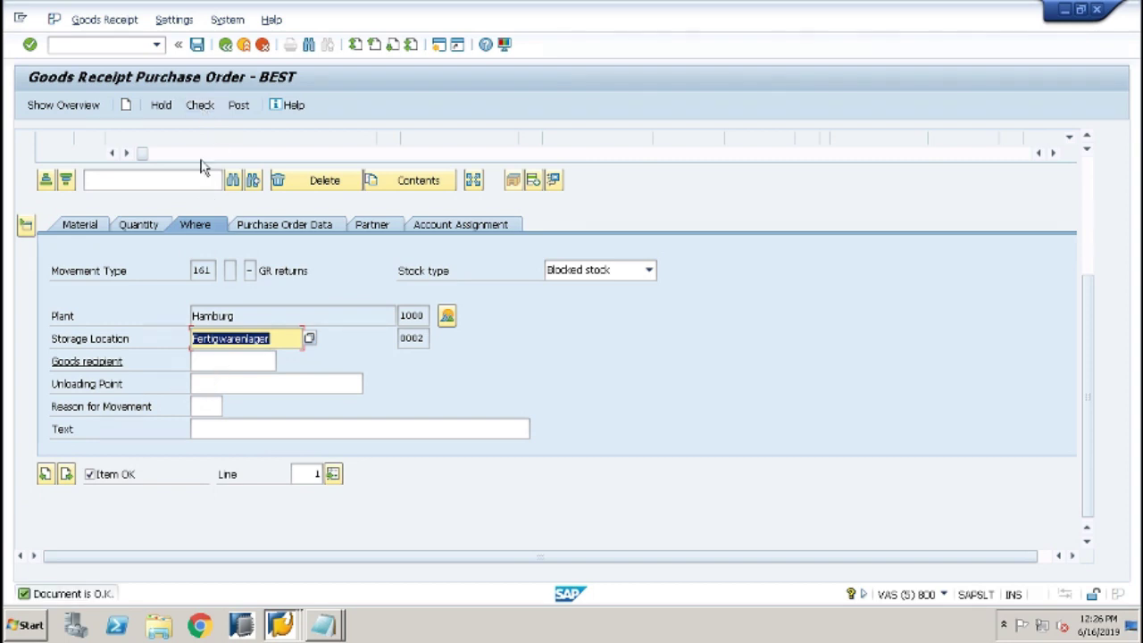
Post the returns goods movement and bring up the detailed help for the posting's status message
left_click(1091, 171)
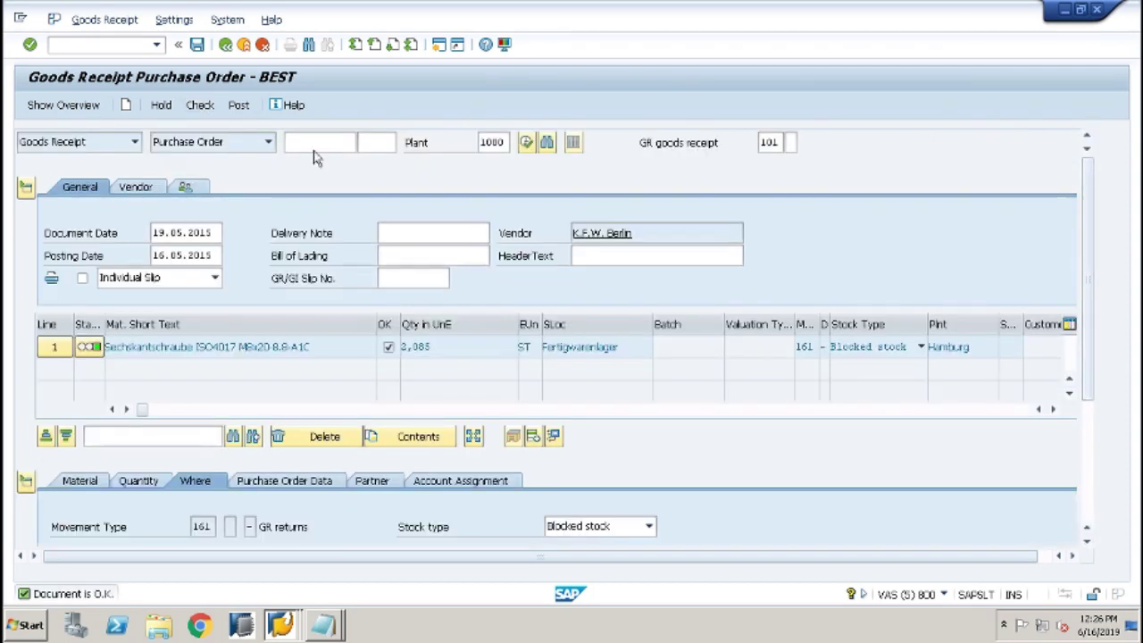
left_click(242, 107)
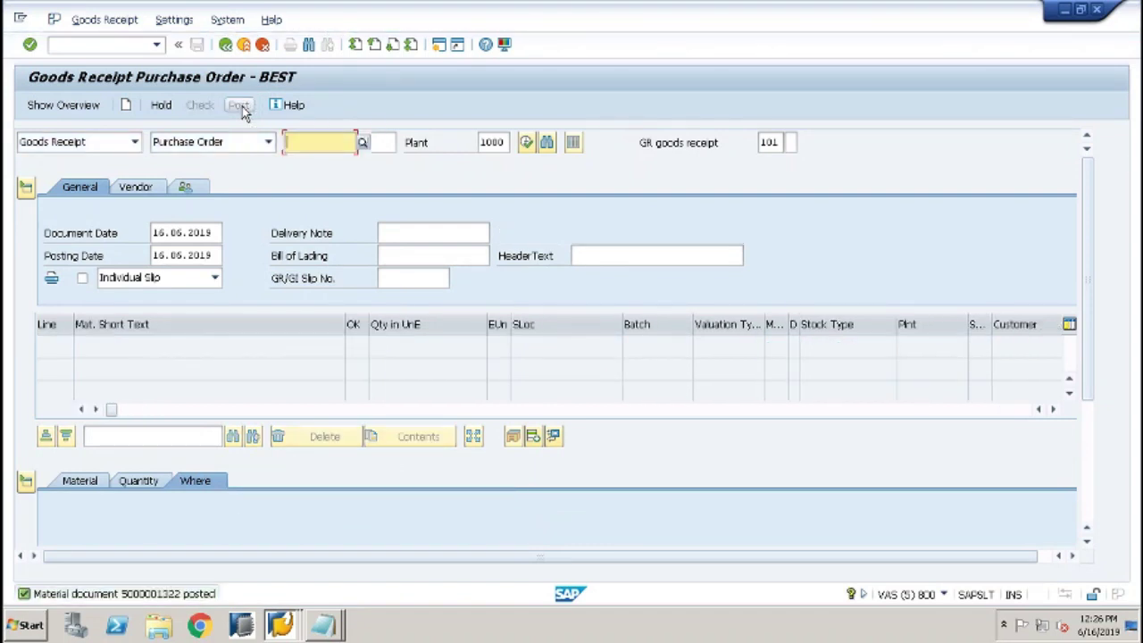
double_click(168, 597)
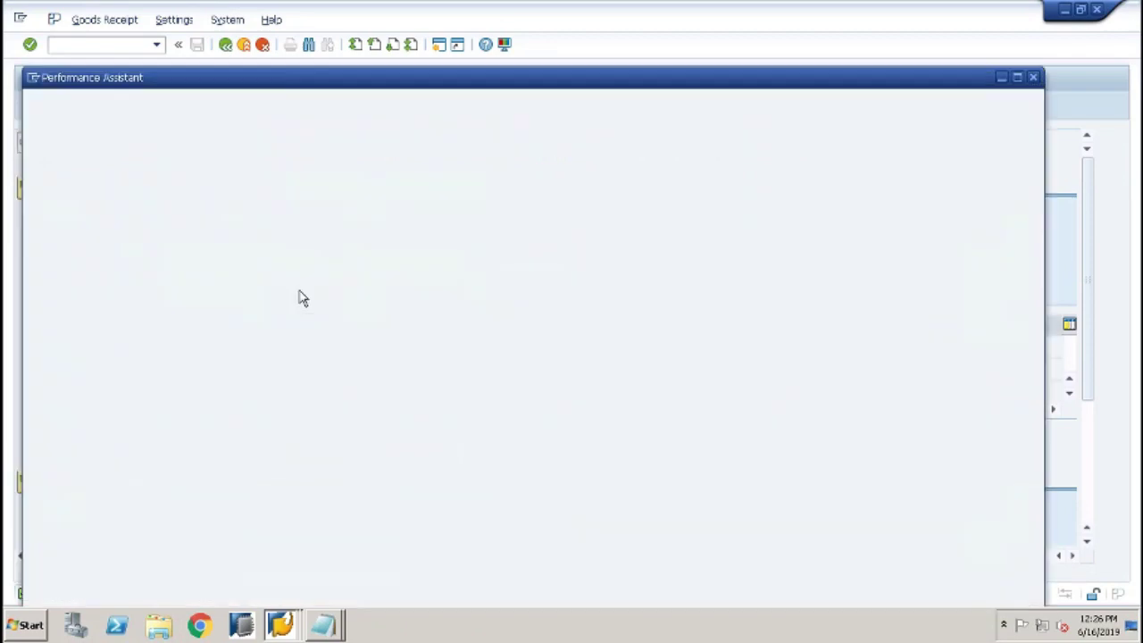
key("alt+Tab")
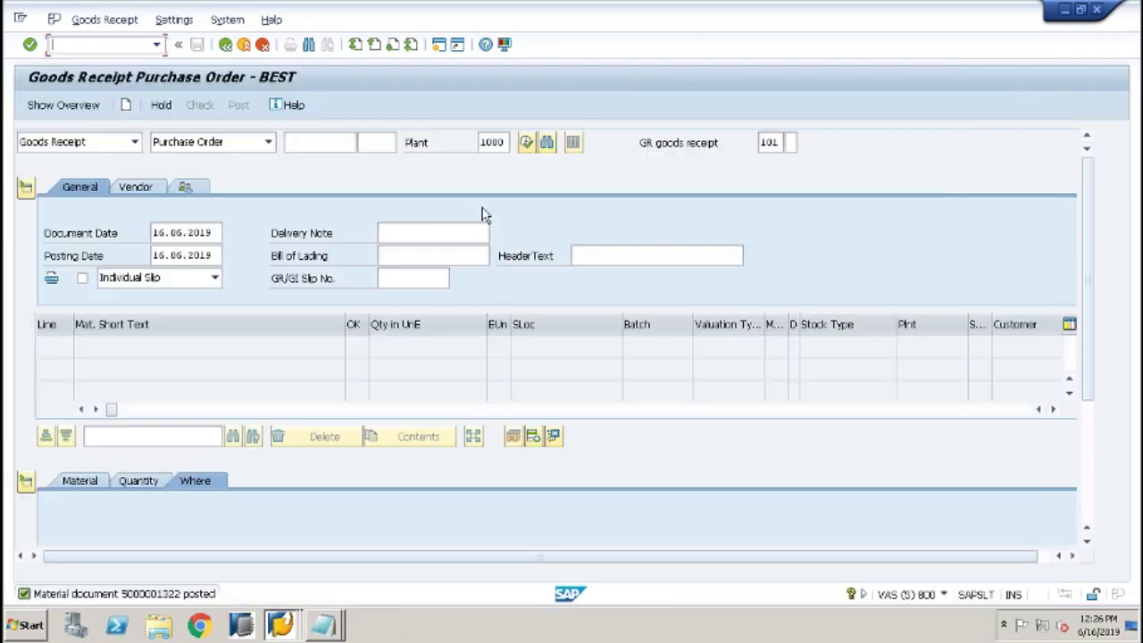
Switch to the stock overview of QS8X20 and examine the stock columns of storage location 0002 through to blocked stock
key("alt+Tab")
key("alt+Tab")
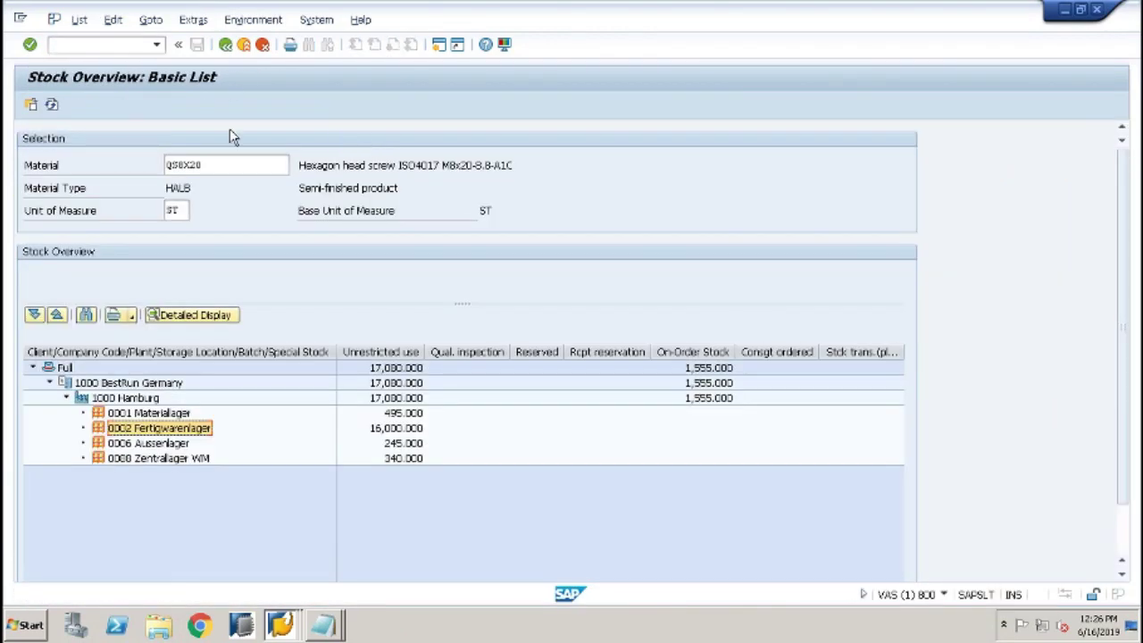
key("Right")
key("Right")
key("Right")
key("Right")
key("Right")
key("Right")
key("Right")
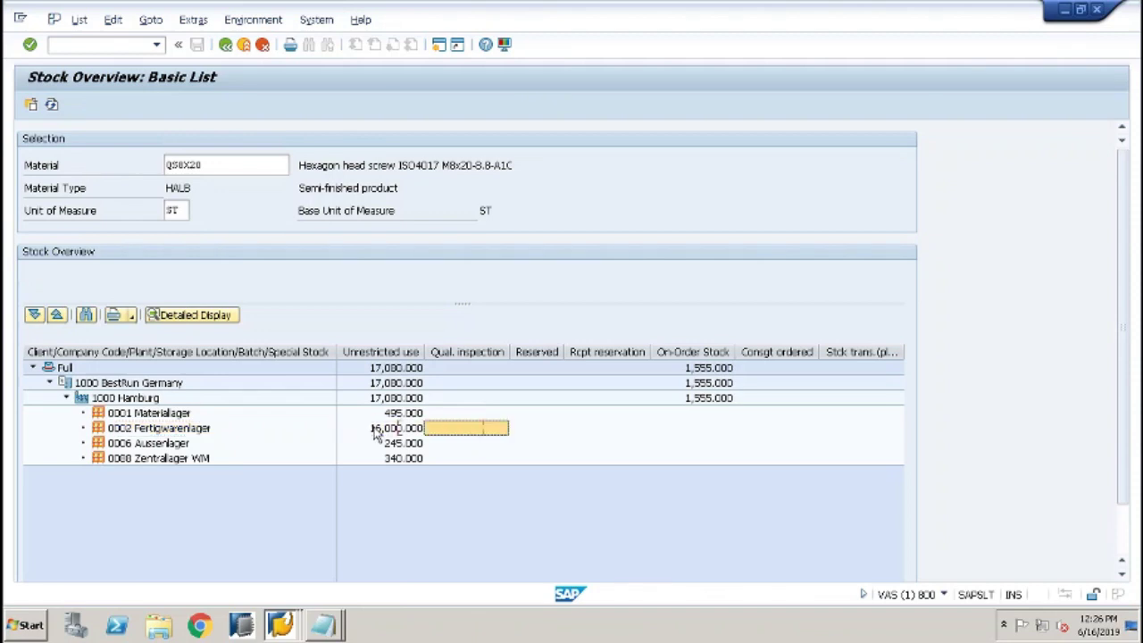
key("Right")
key("Right")
key("Right")
key("Right")
key("Right")
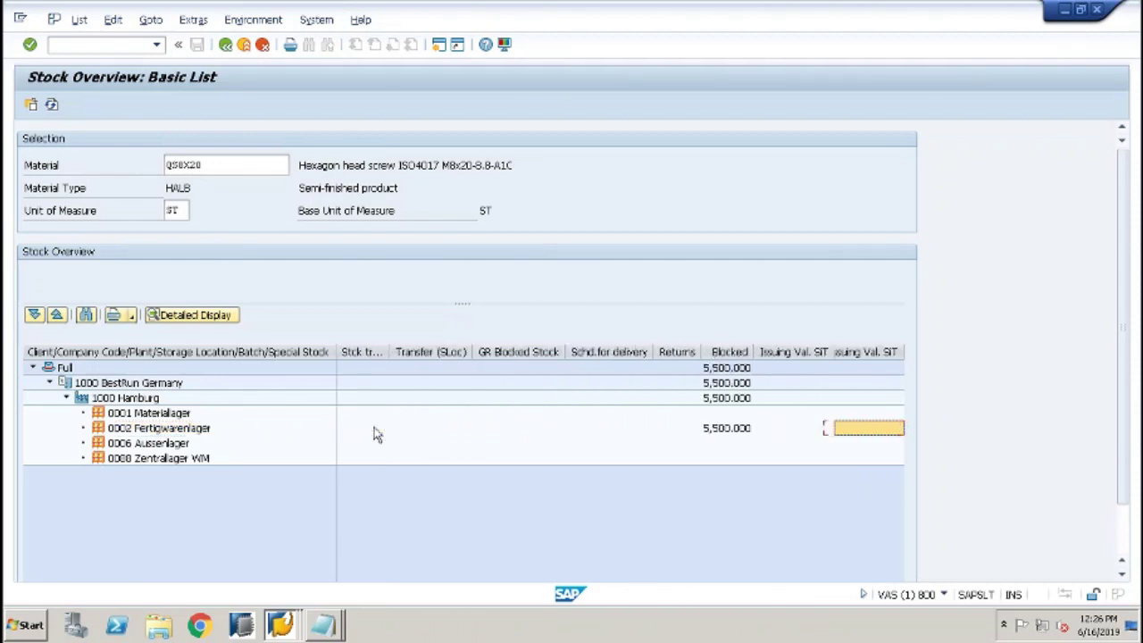
key("F3")
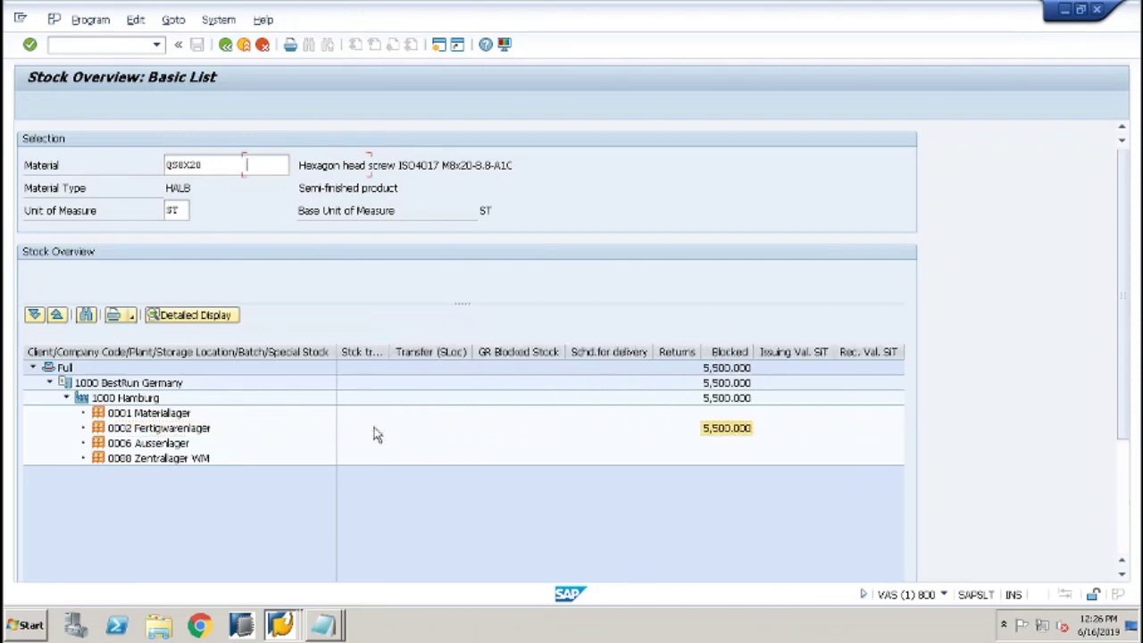